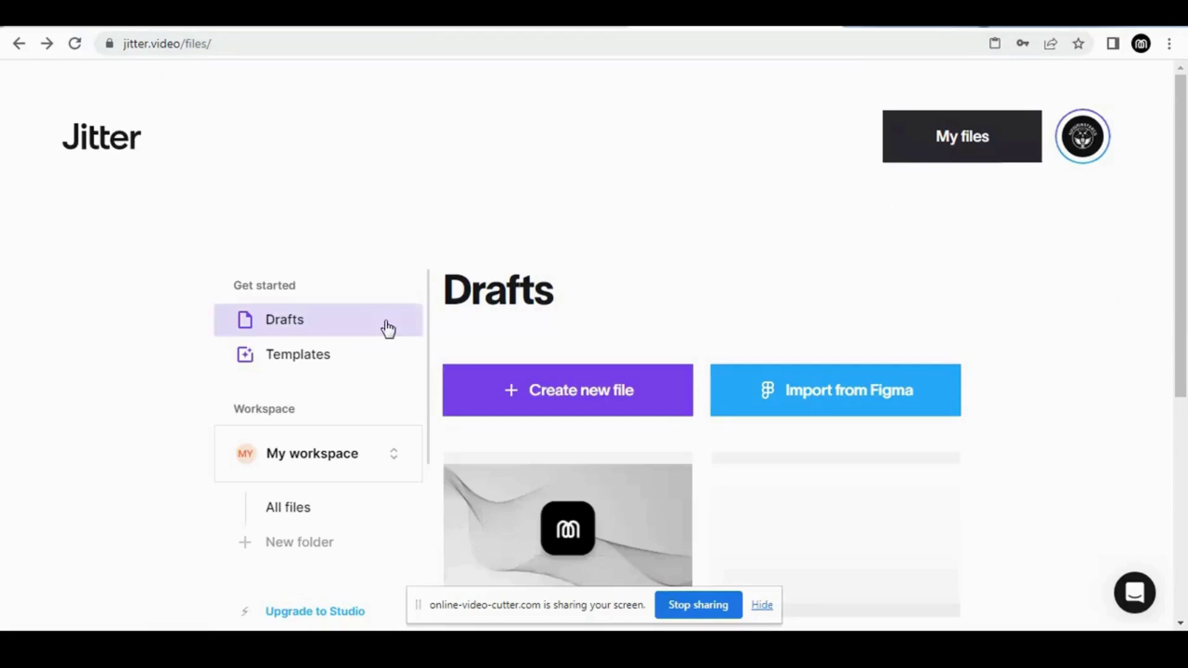
Open the Templates gallery, browse the first animation templates and hide the screen-sharing notice.
left_click(348, 368)
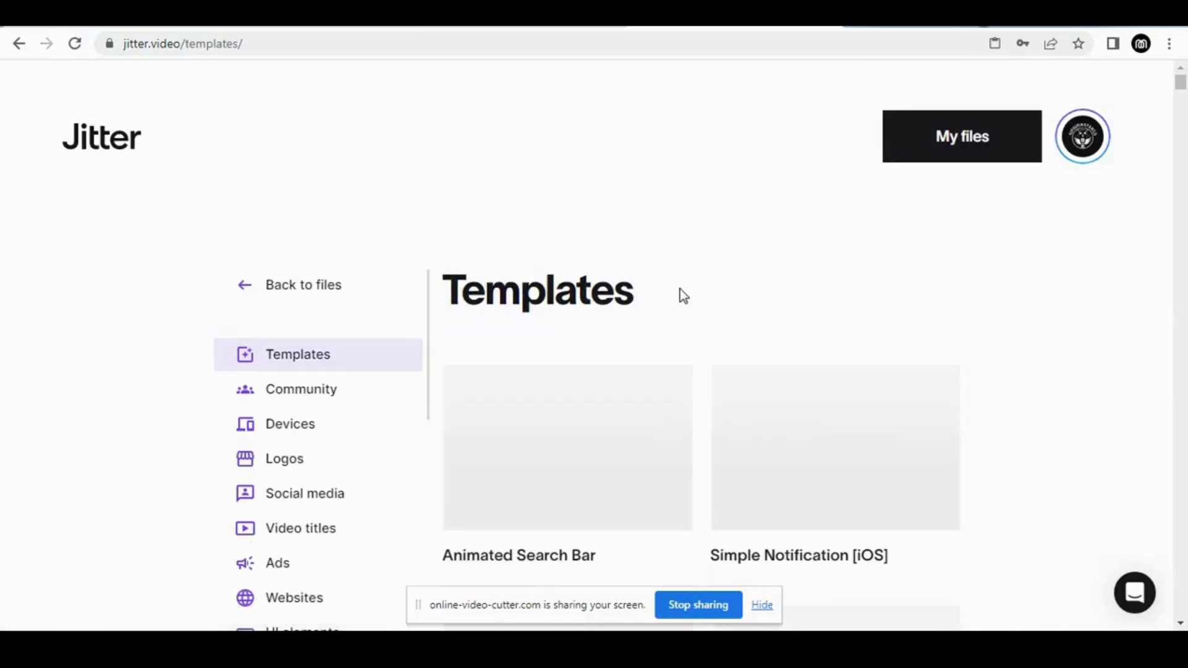
scroll(681, 291, "down", 2)
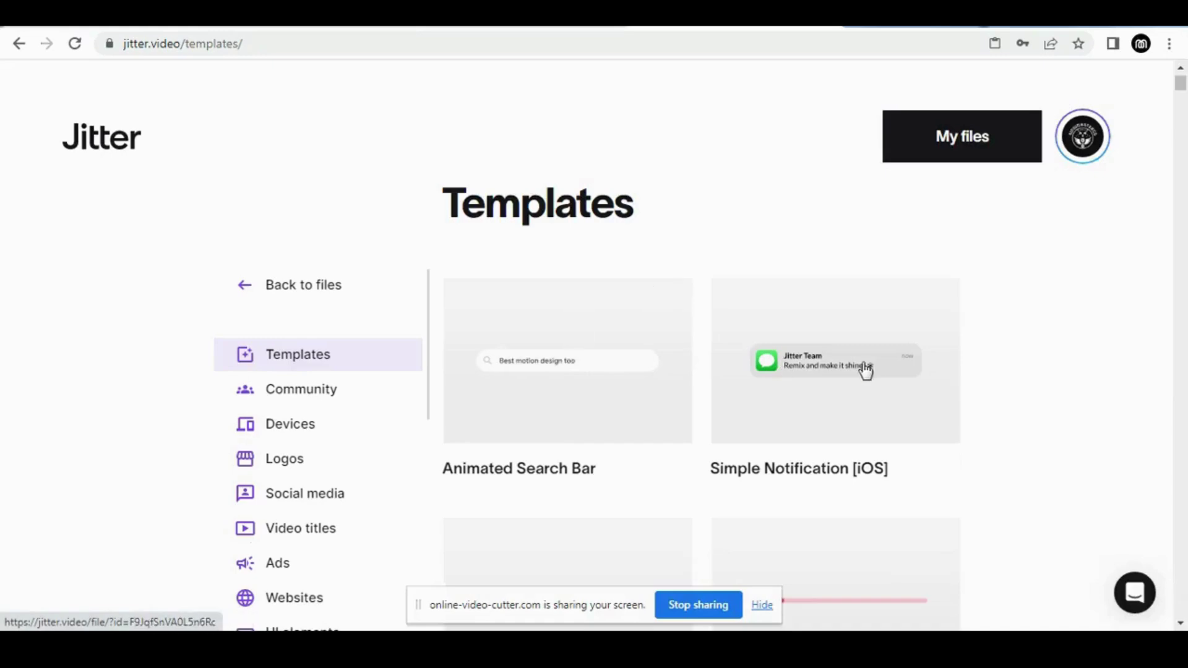
scroll(845, 414, "down", 3)
scroll(845, 414, "down", 1)
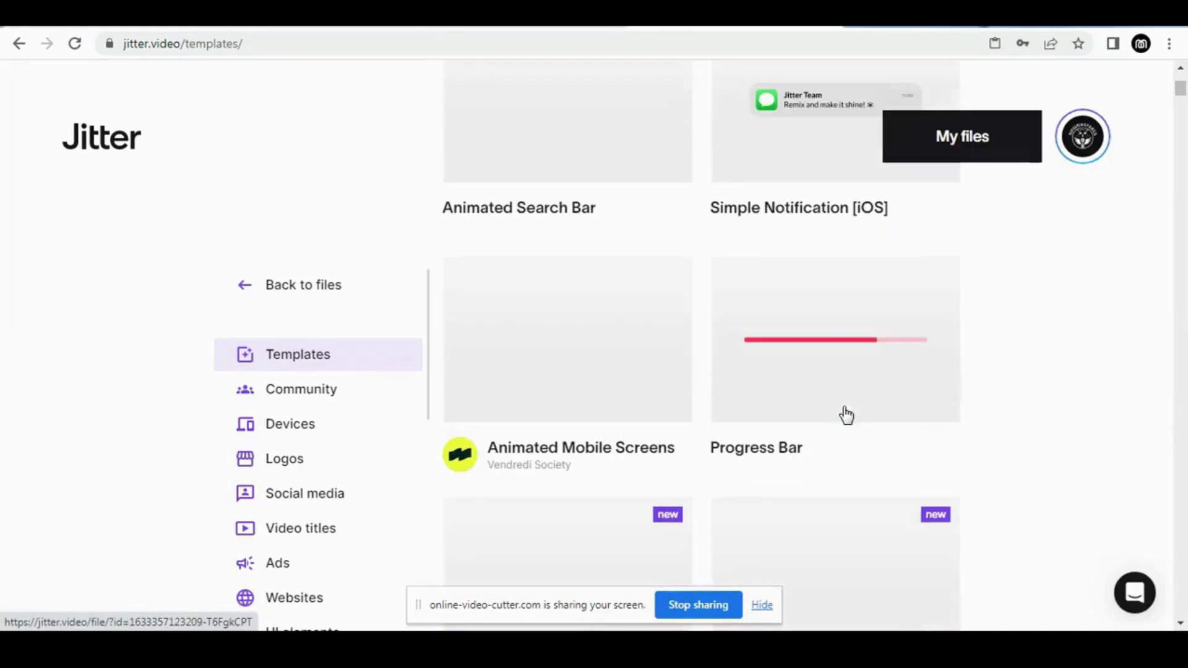
scroll(844, 412, "down", 1)
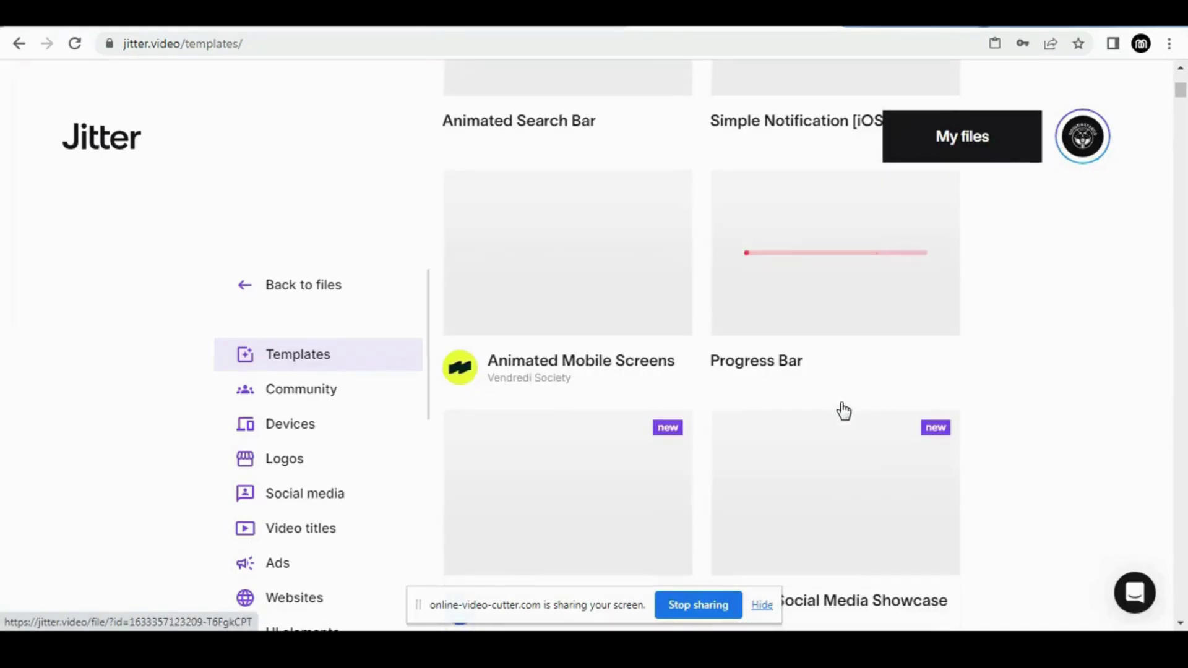
scroll(650, 368, "down", 2)
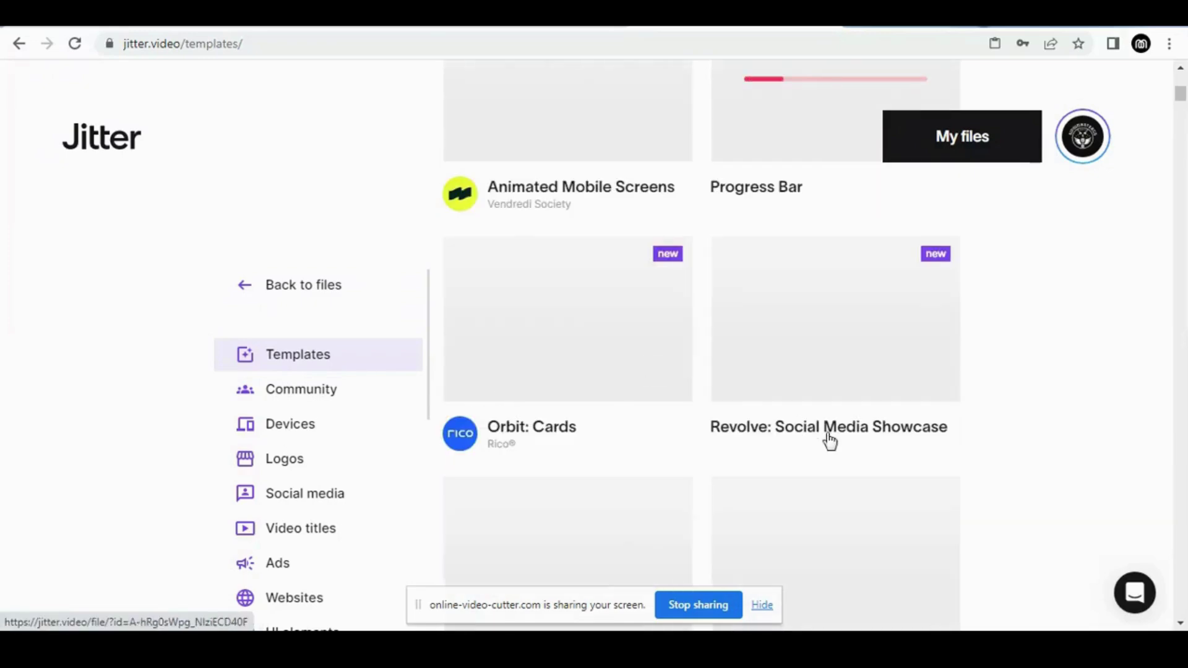
left_click(763, 606)
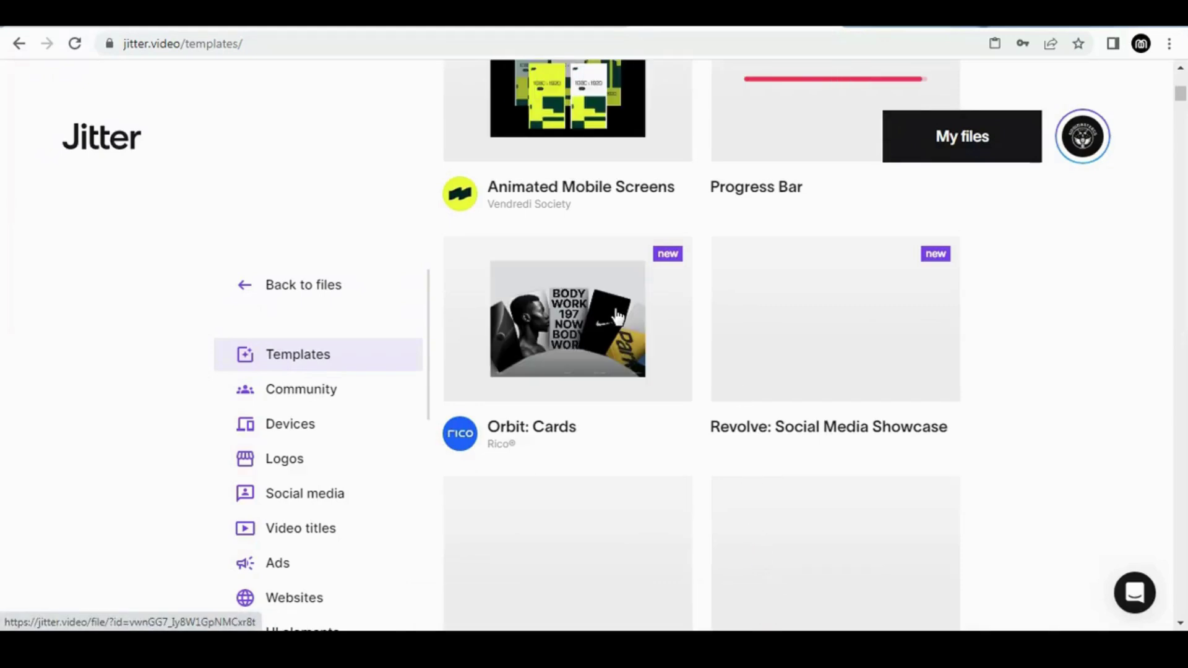
Look through the list of template categories and open the Icons category.
scroll(345, 467, "up", 1)
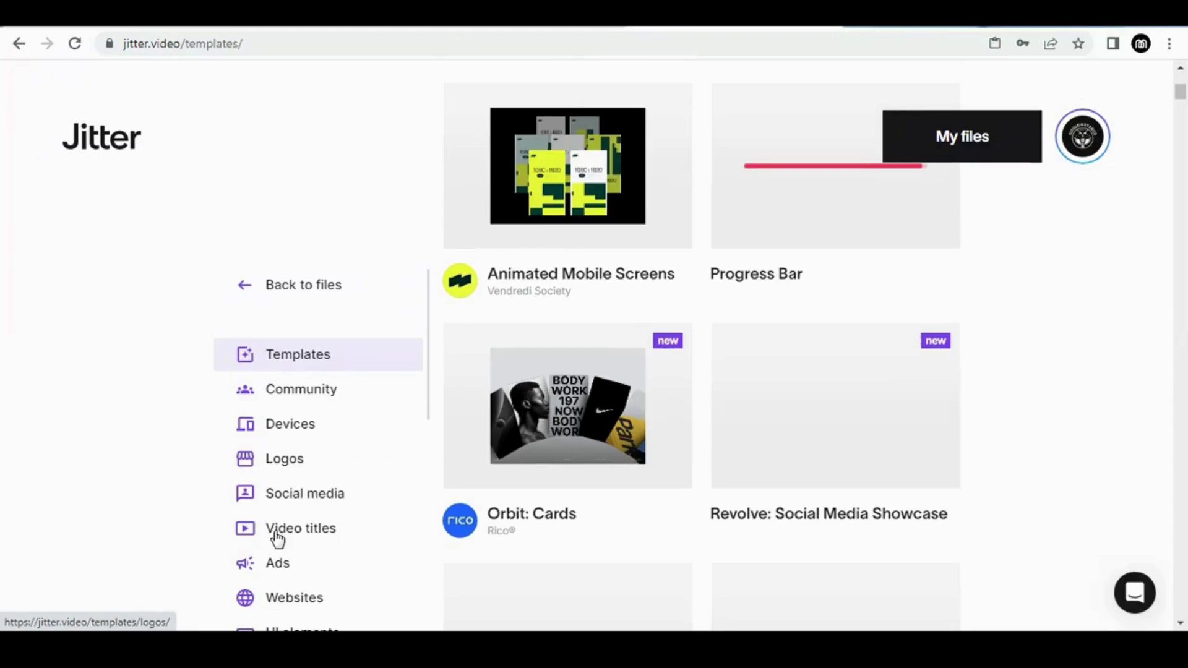
scroll(280, 508, "down", 1)
scroll(298, 526, "down", 3)
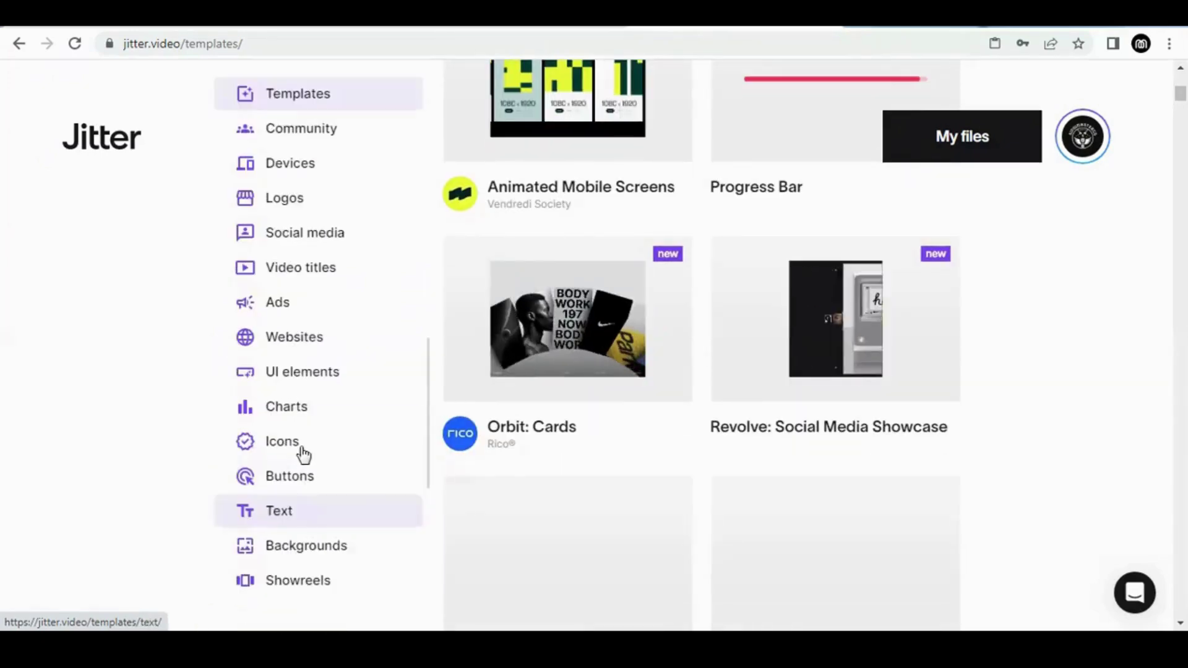
scroll(303, 450, "down", 1)
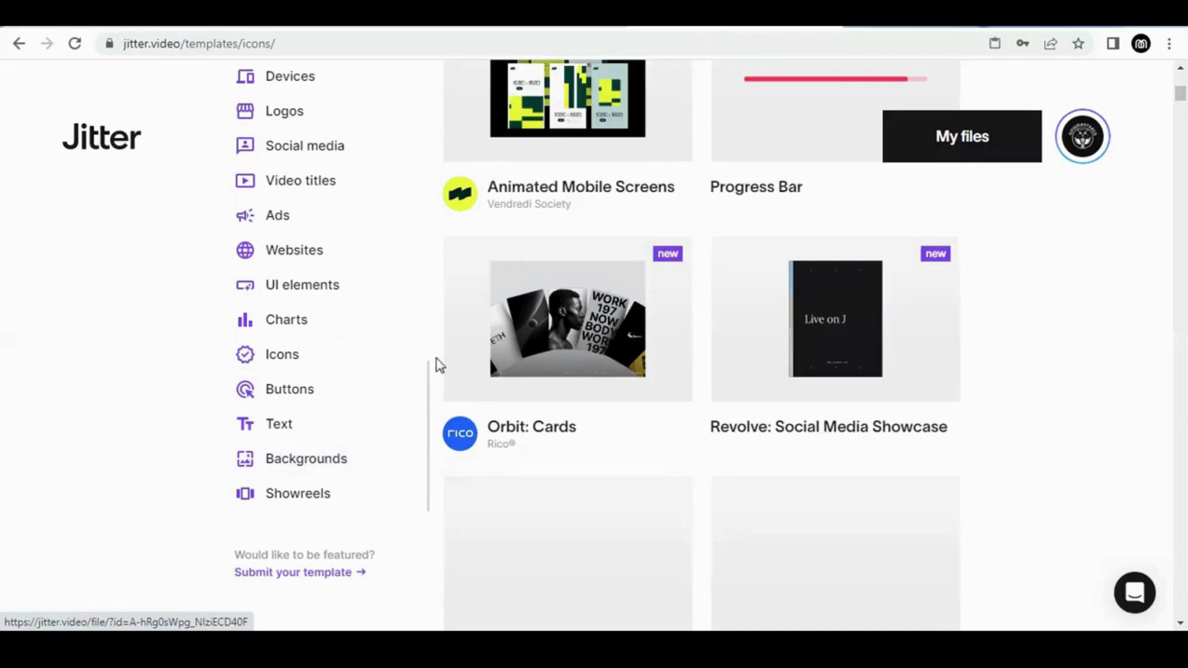
scroll(787, 387, "up", 2)
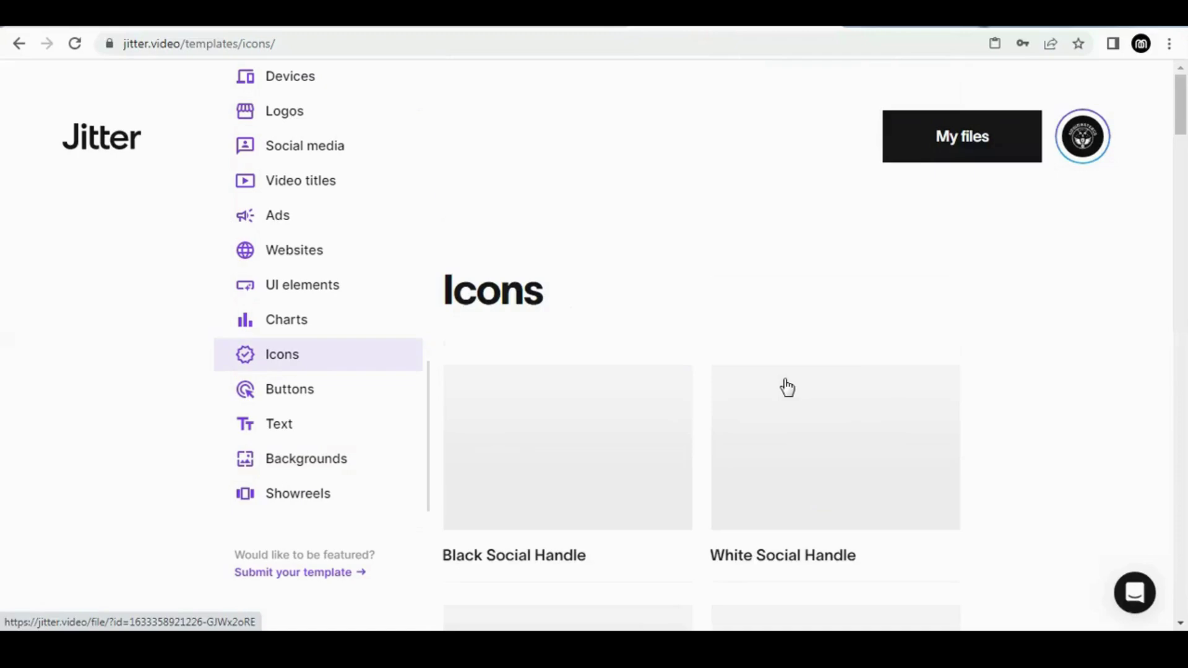
Open the Progress Pie template from the Icons category and duplicate it to the files for editing.
scroll(780, 388, "down", 2)
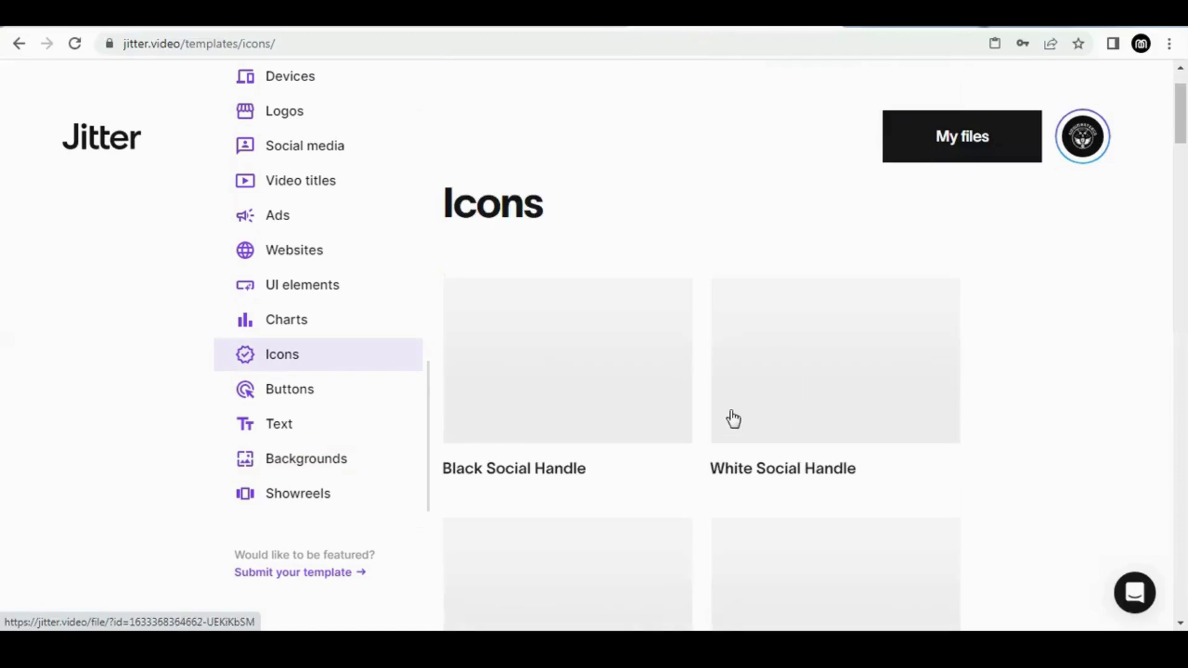
scroll(508, 381, "down", 2)
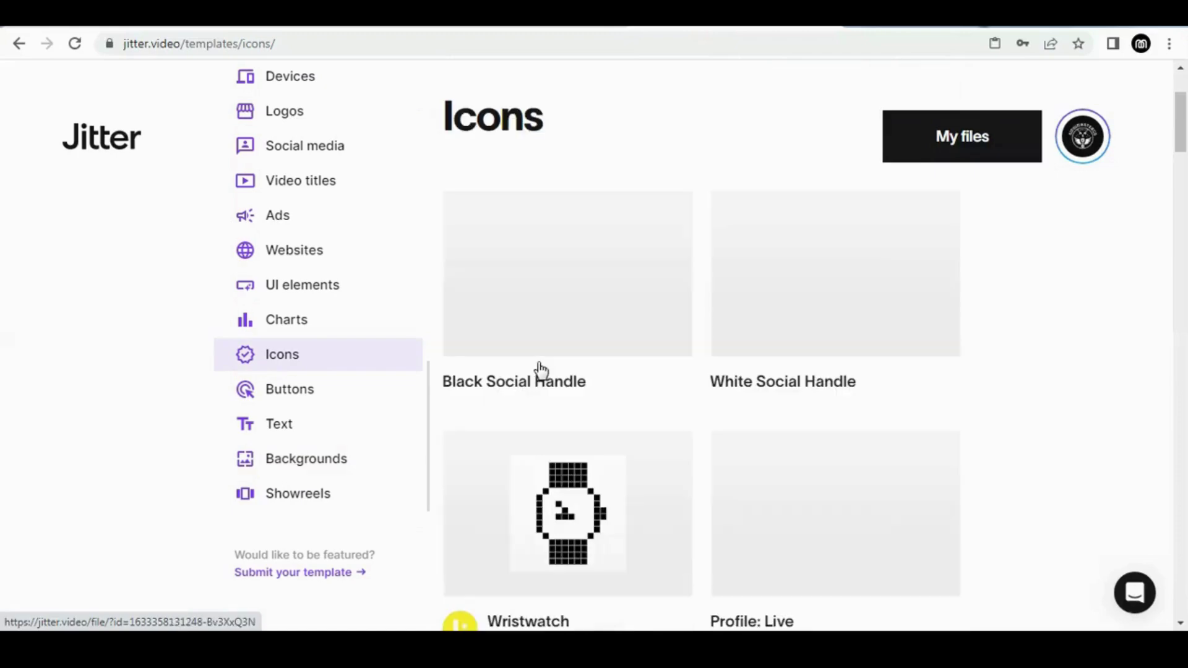
scroll(772, 366, "down", 4)
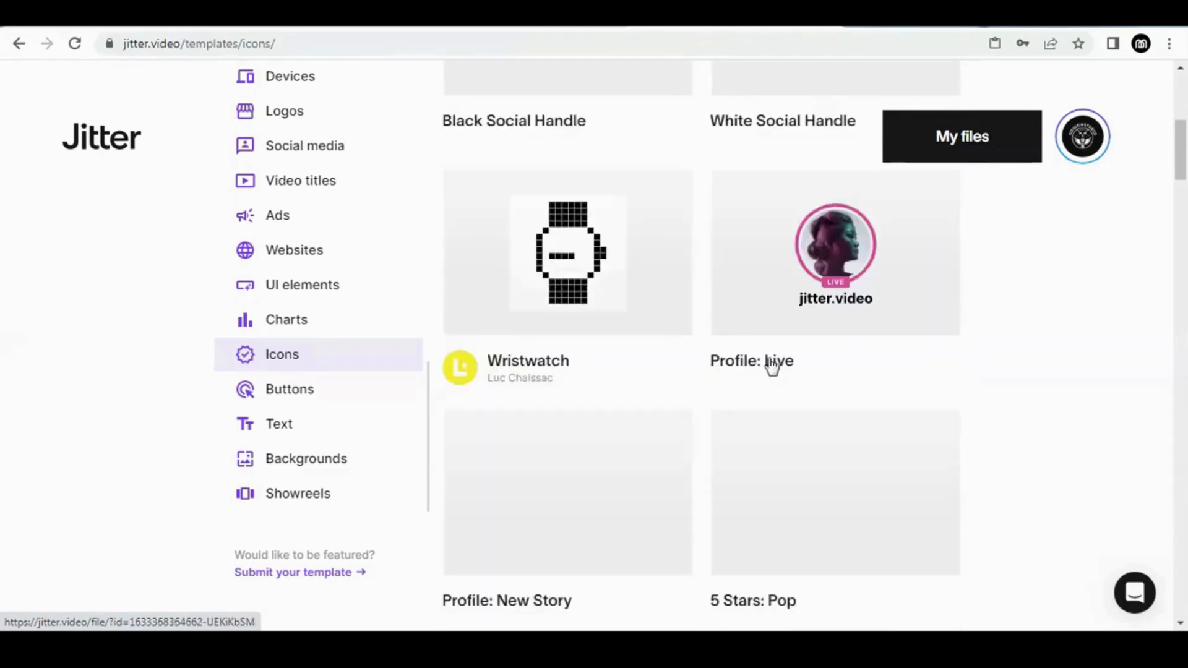
scroll(689, 365, "down", 3)
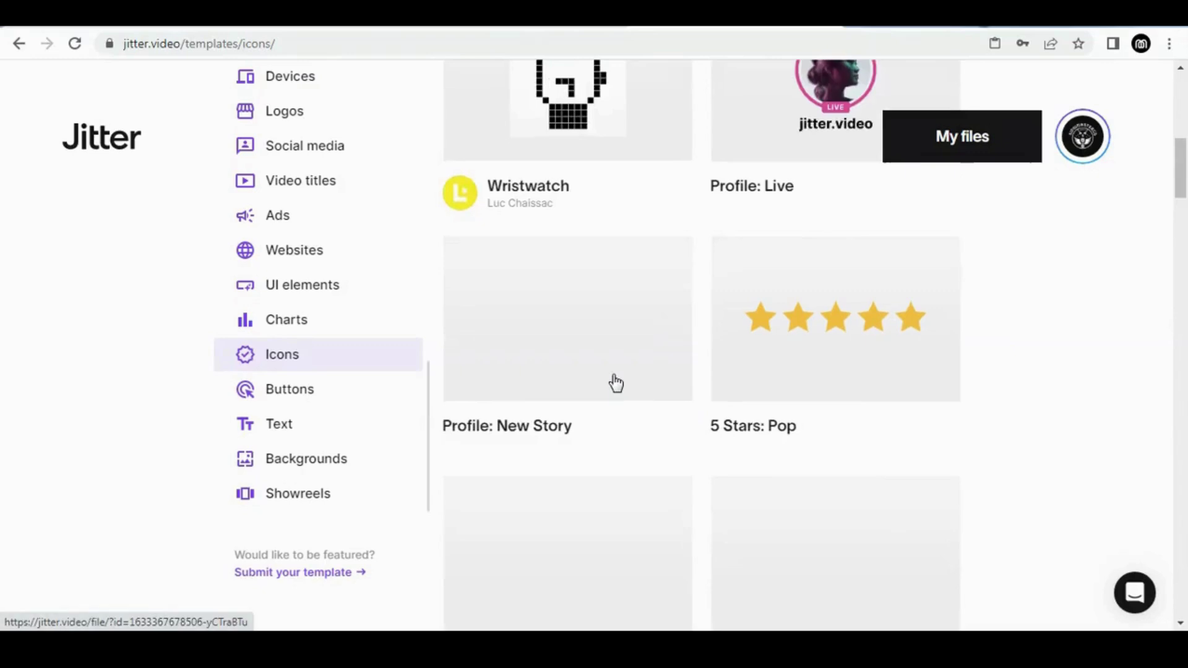
scroll(615, 384, "down", 3)
scroll(666, 382, "down", 4)
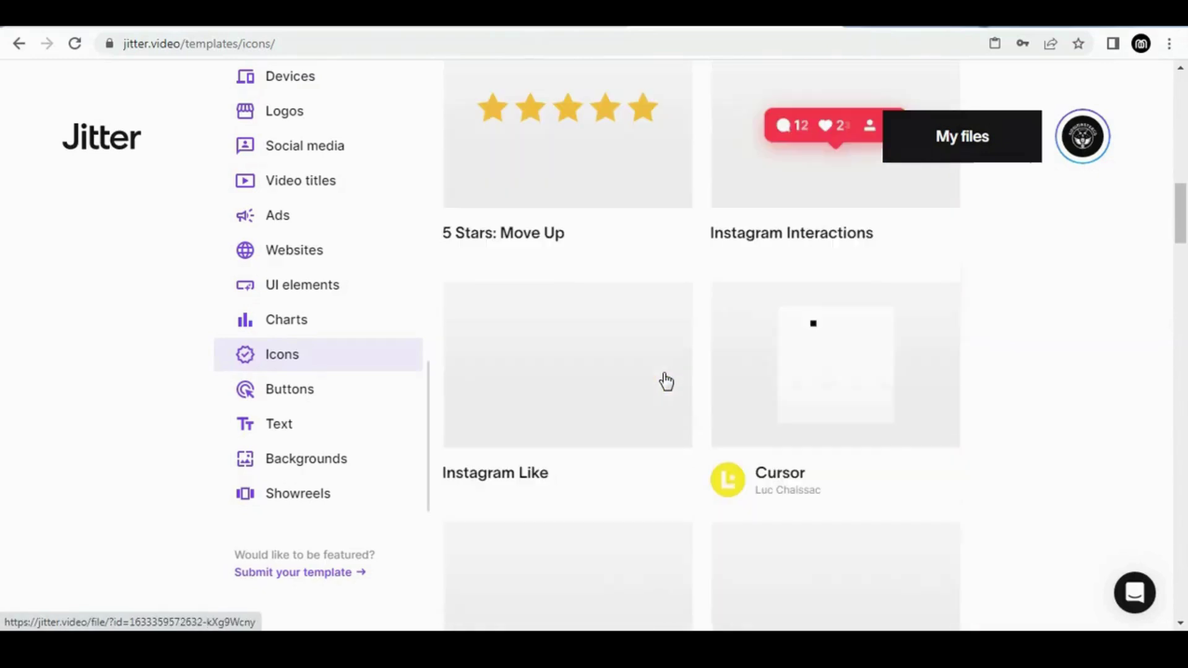
scroll(637, 388, "down", 3)
scroll(637, 386, "down", 3)
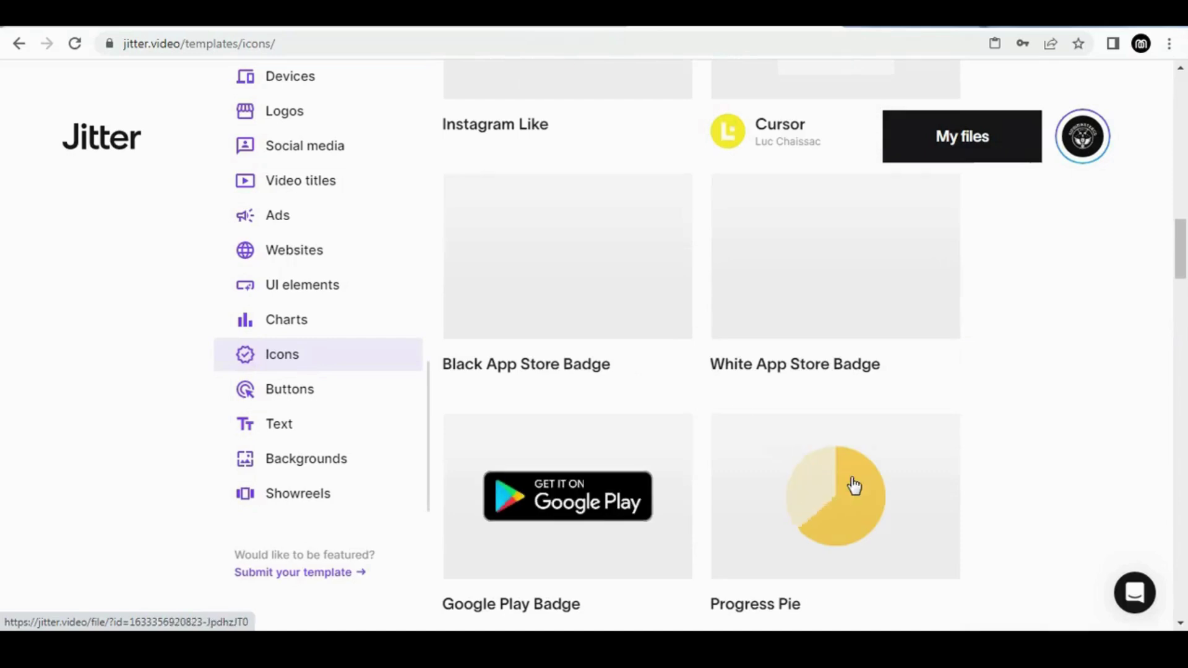
left_click(854, 486)
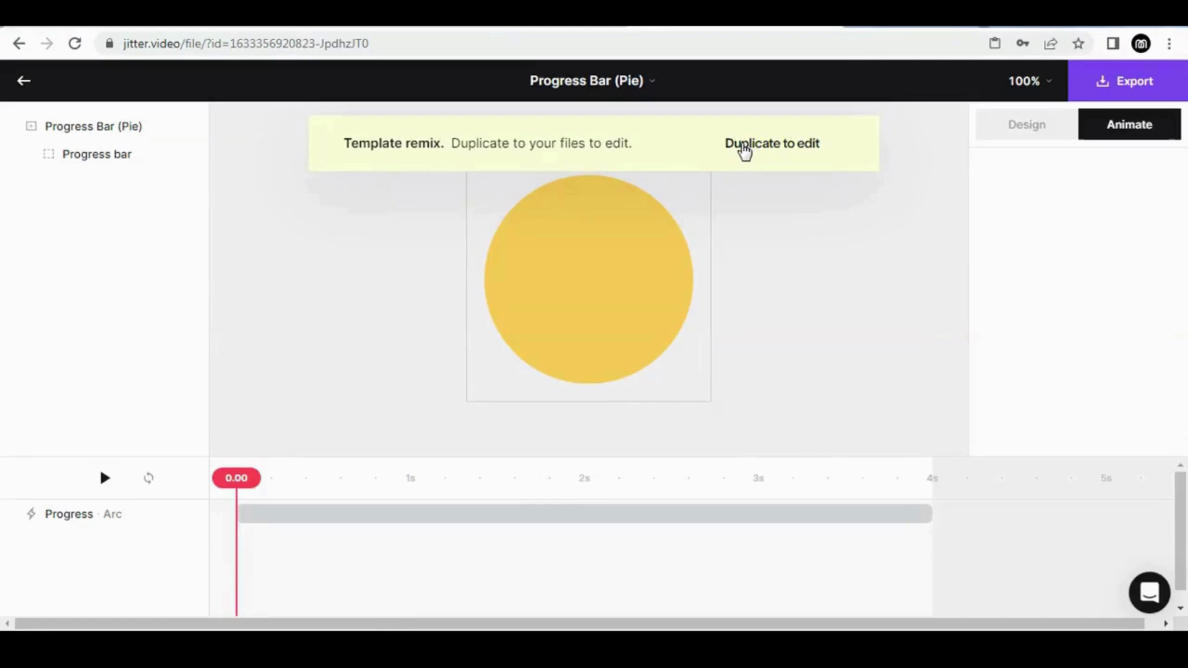
left_click(744, 146)
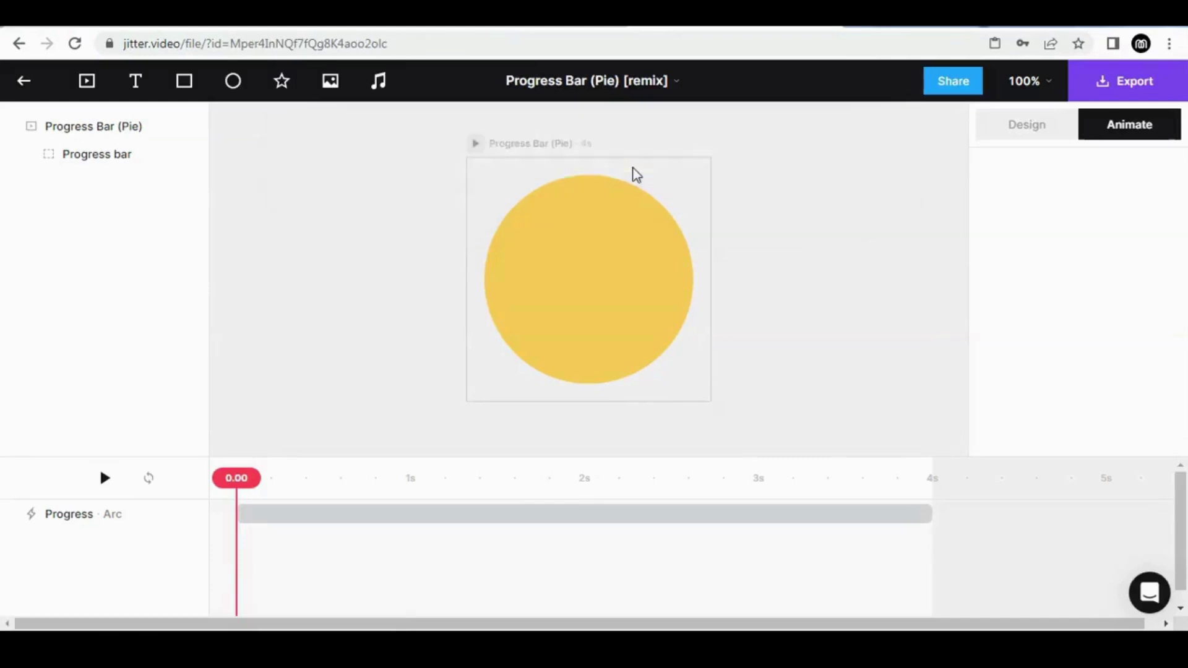
Select the yellow pie shape on the canvas and examine its design properties and animation options.
left_click(618, 235)
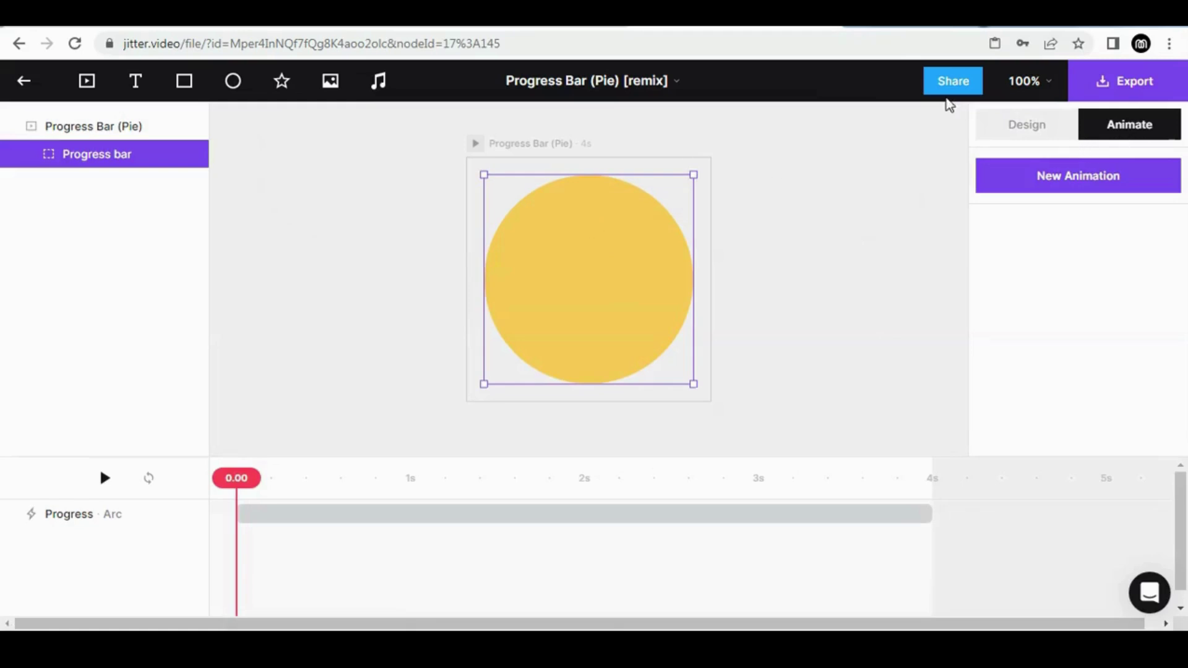
left_click(1000, 124)
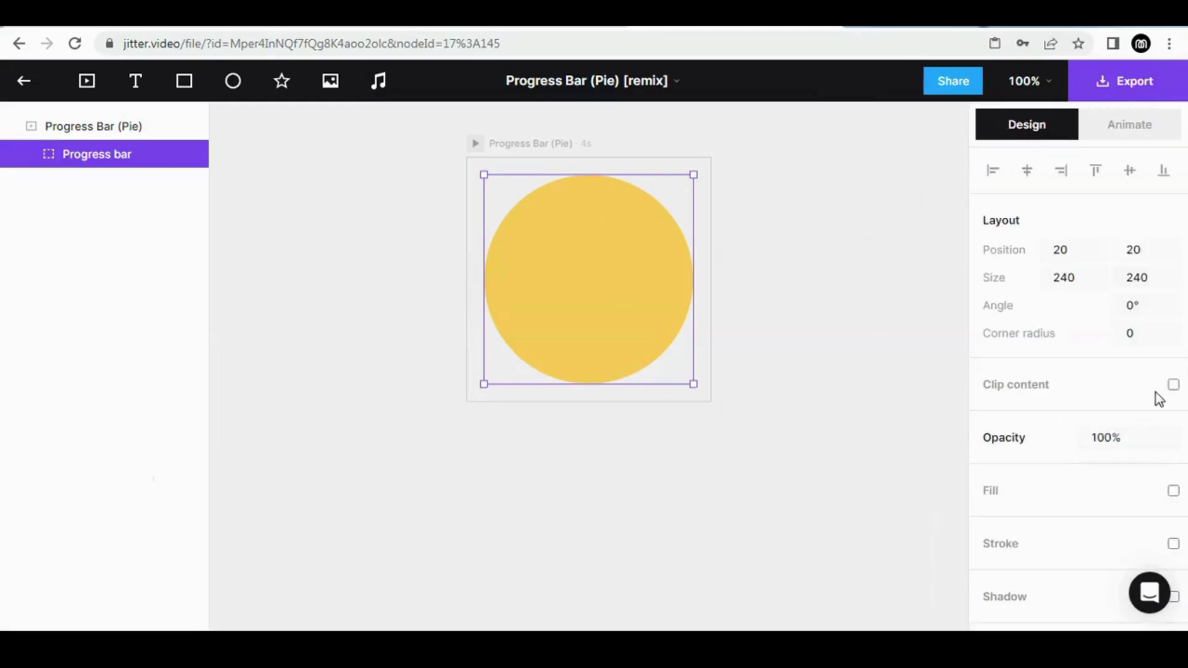
scroll(1107, 495, "down", 1)
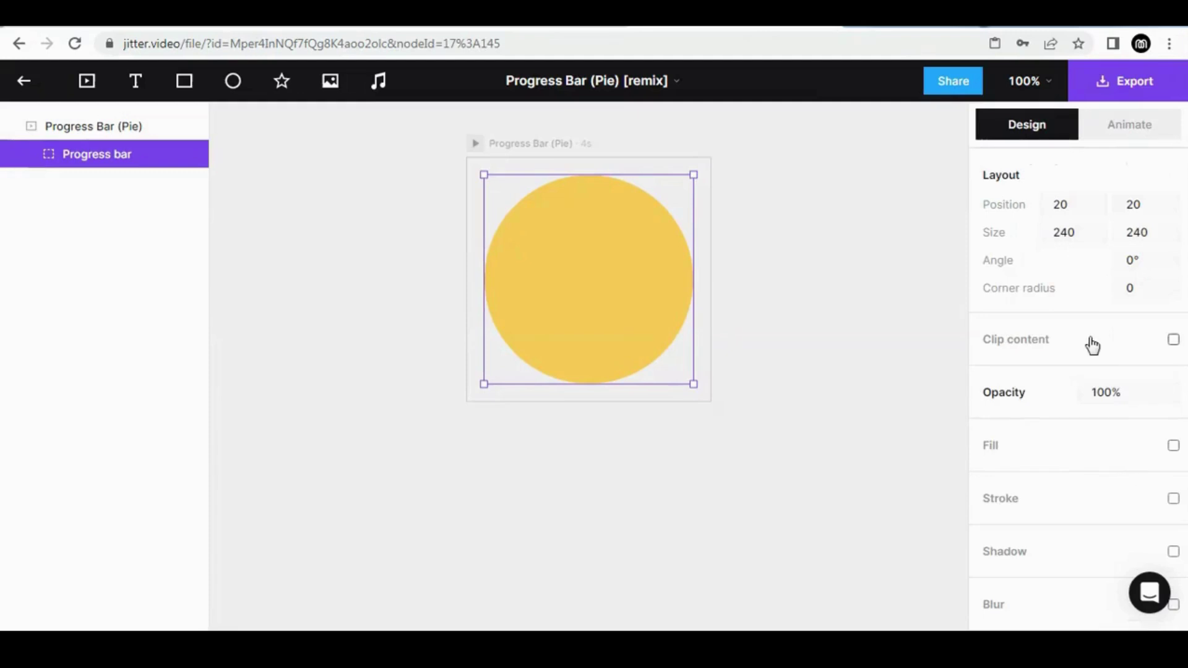
scroll(1084, 343, "up", 1)
scroll(1015, 409, "down", 1)
left_click(1129, 127)
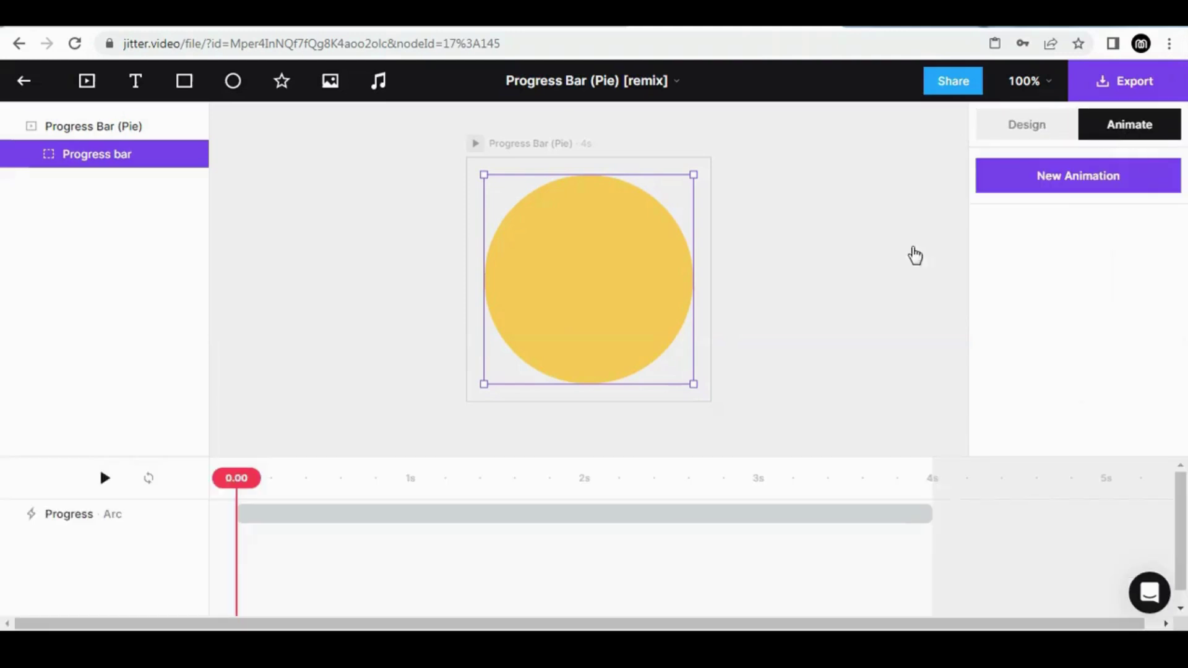
left_click(1027, 126)
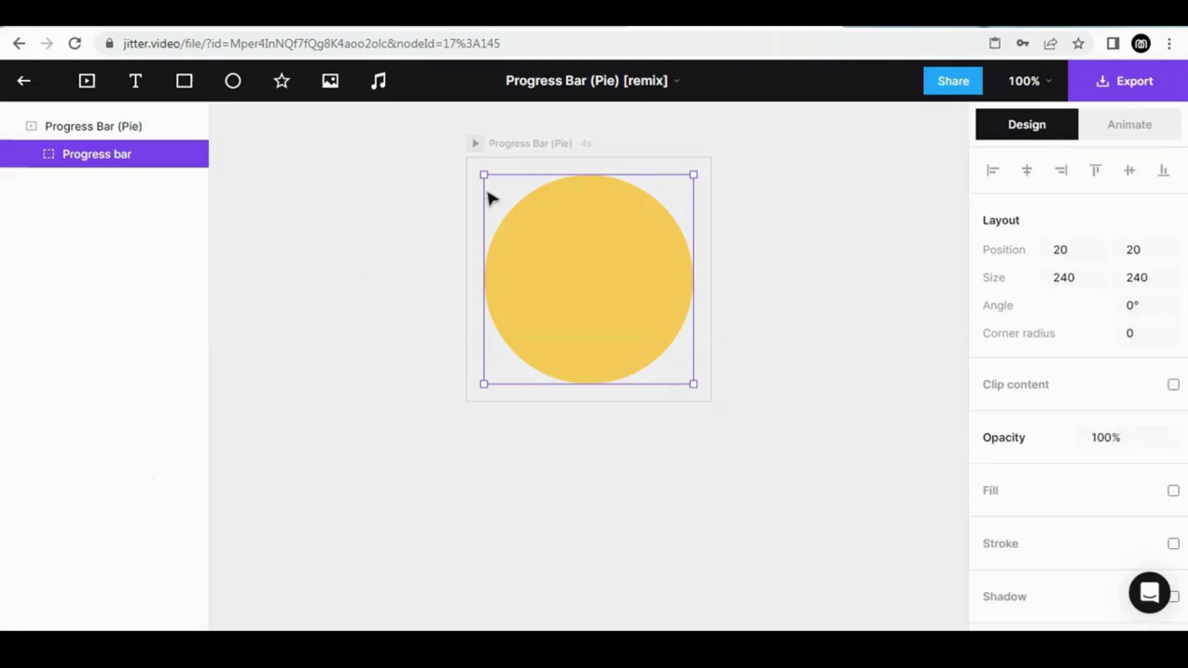
Export the progress pie animation as a 720p video in MP4 format and download the file.
left_click(1123, 90)
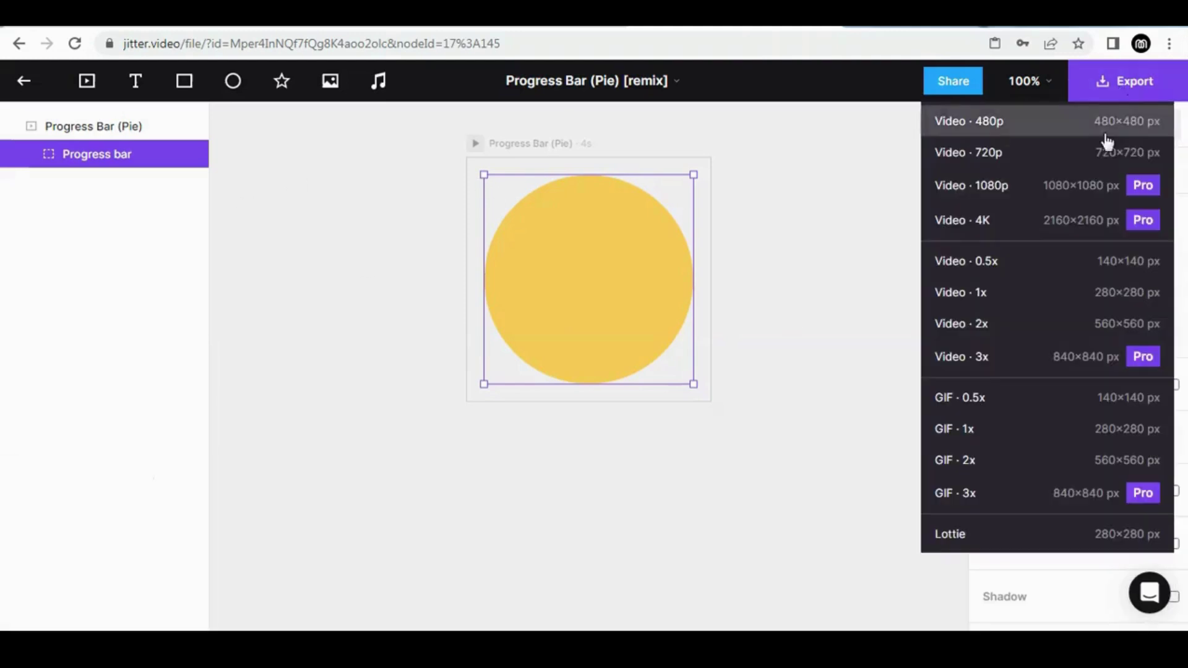
left_click(1070, 154)
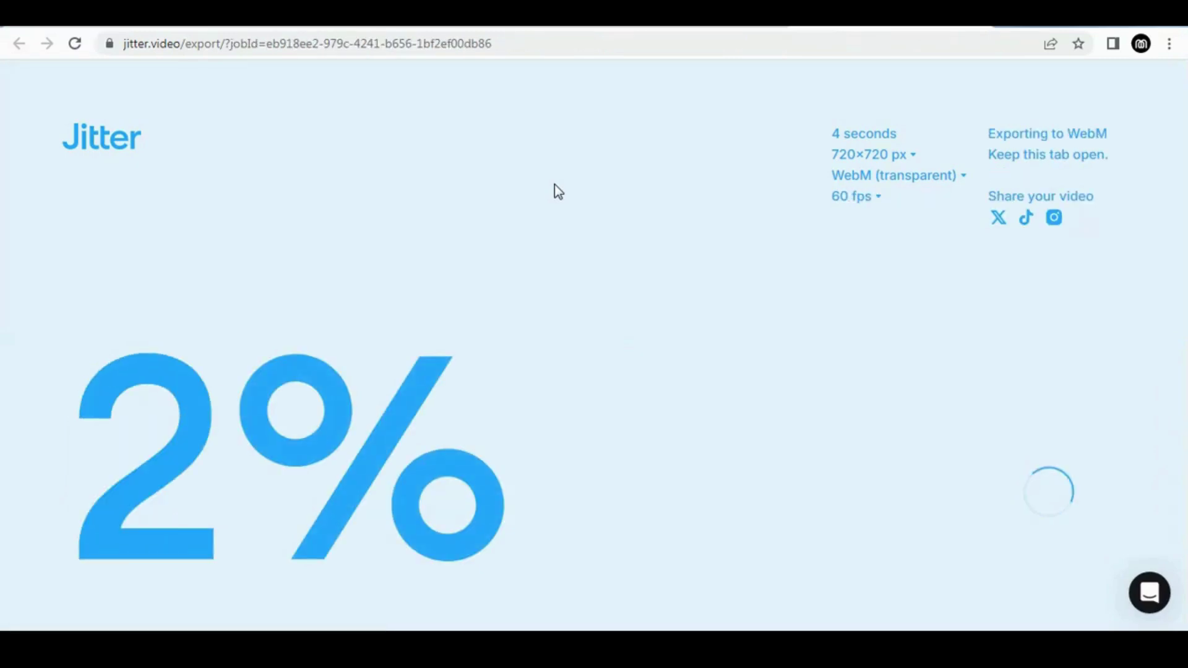
left_click(920, 178)
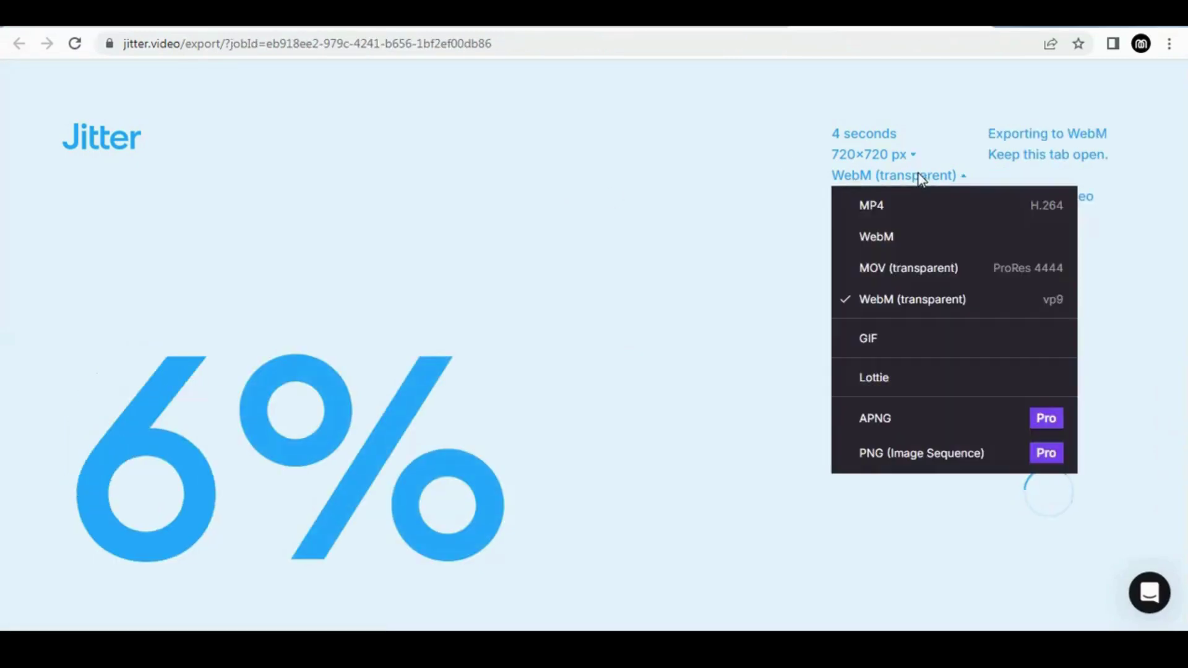
left_click(897, 203)
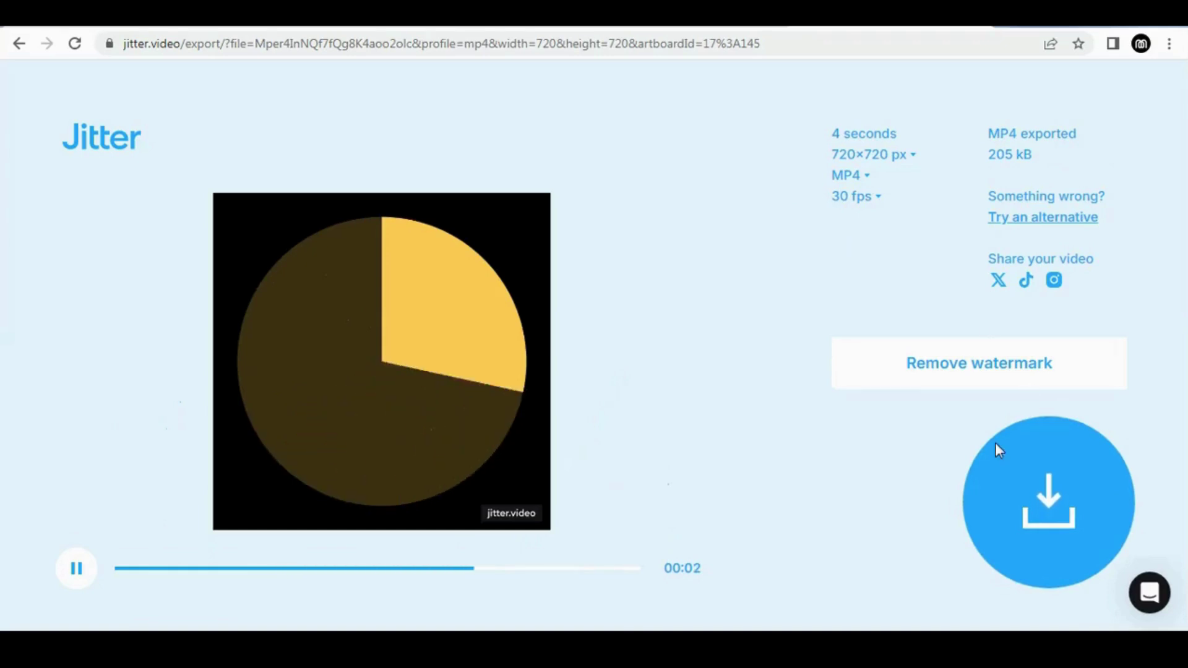
left_click(1022, 503)
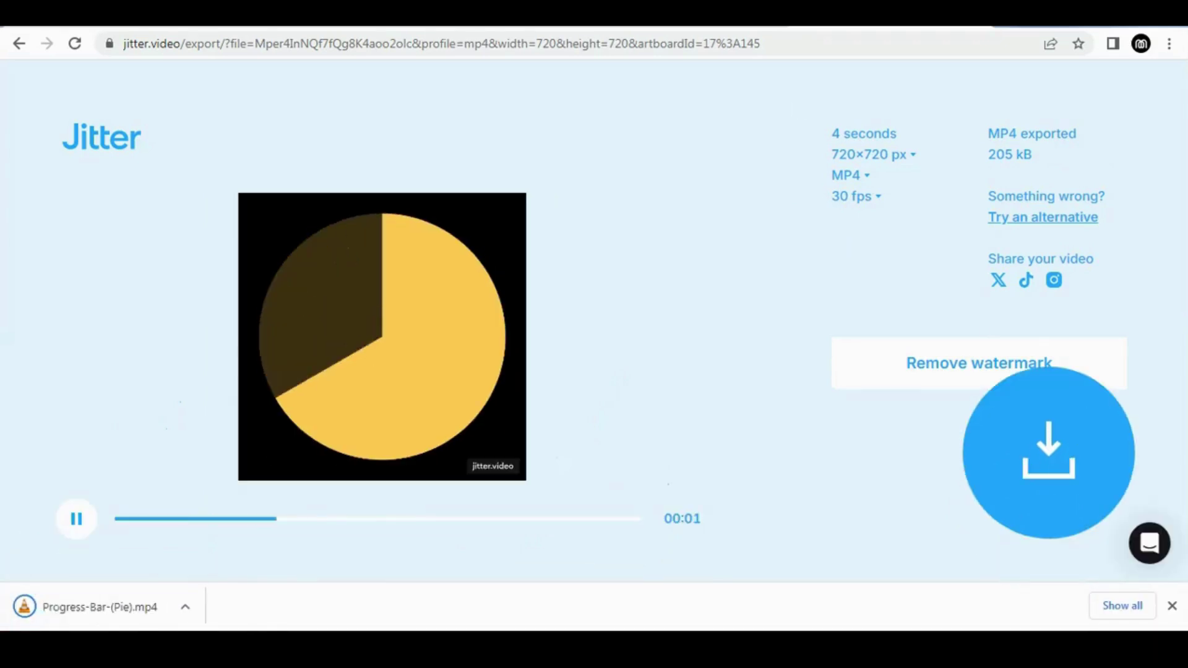
Search Google for "video to gif converter" and look through the results.
triple_click(627, 40)
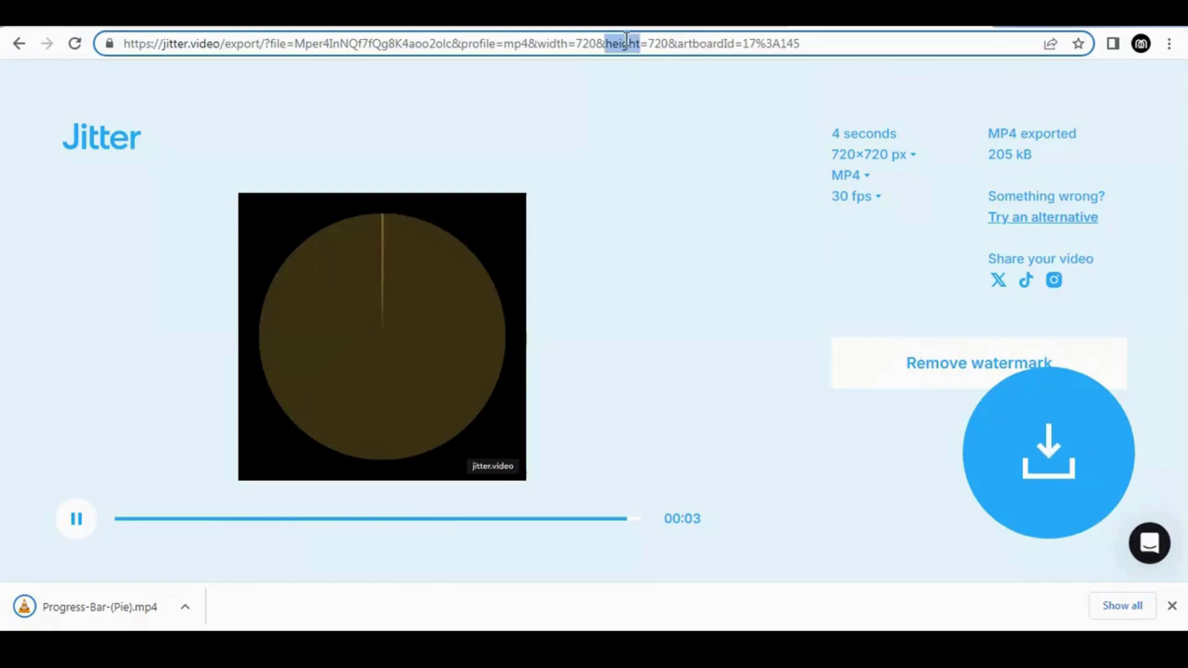
type("v")
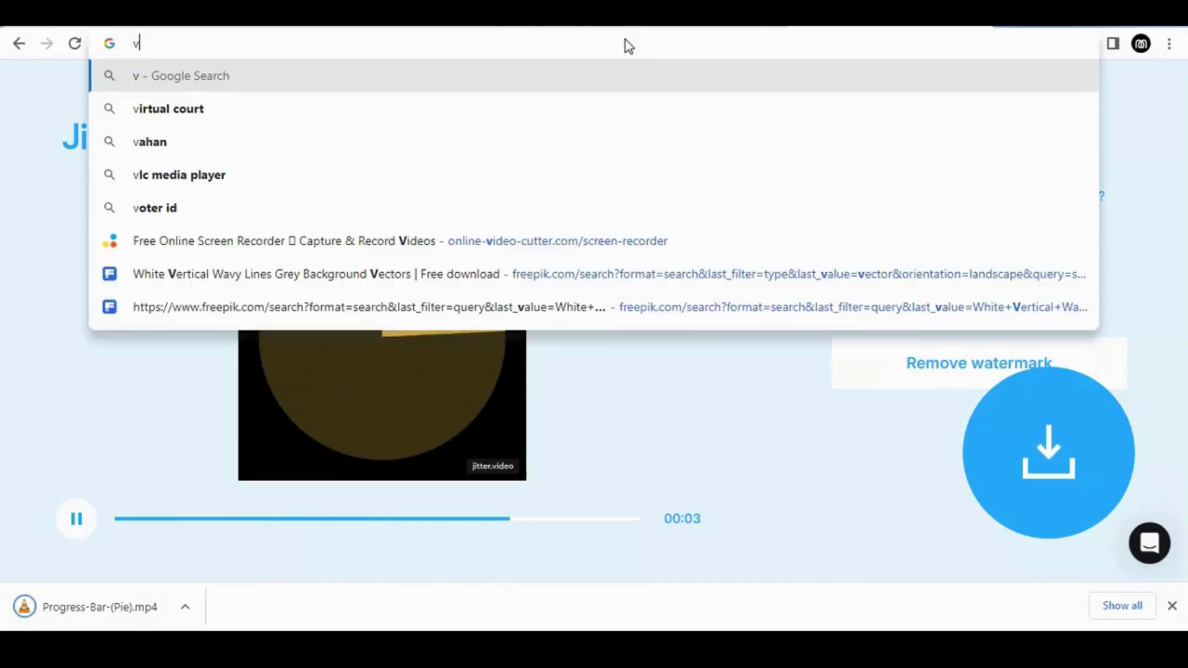
type("ideo to gif")
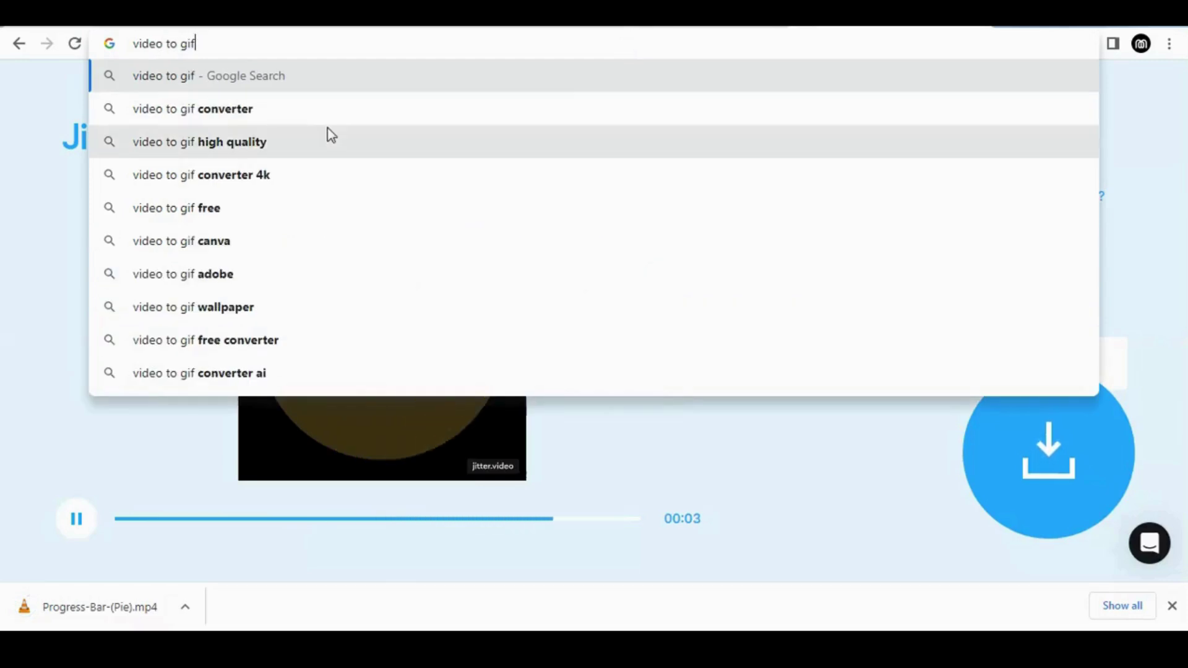
left_click(299, 110)
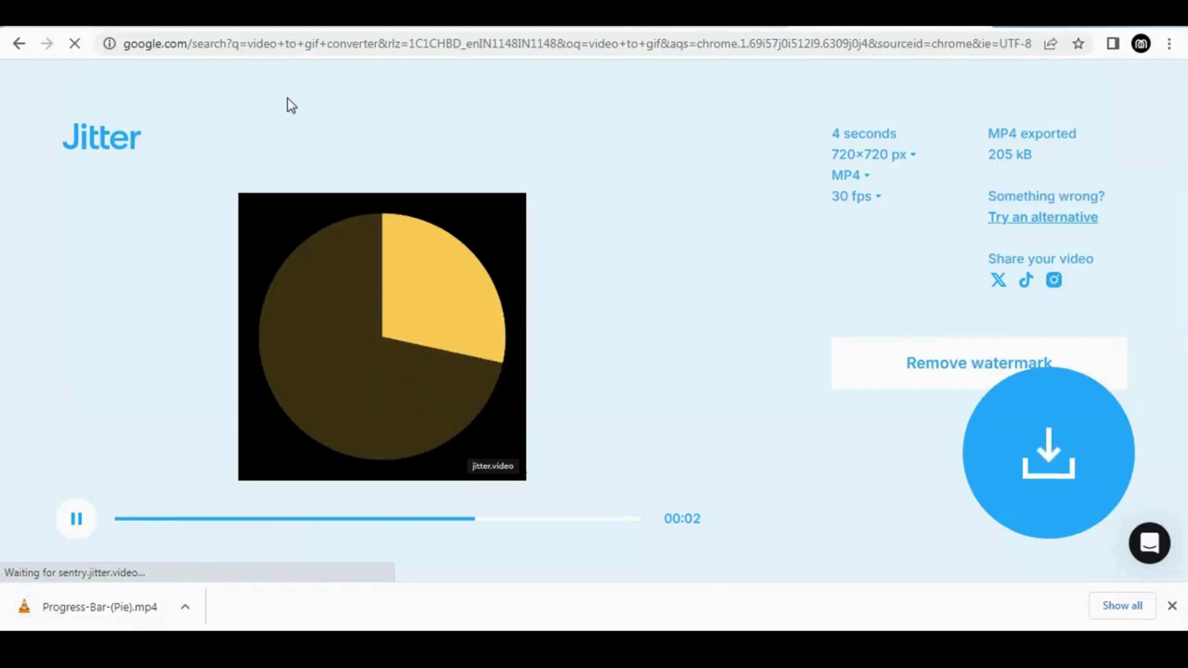
scroll(346, 301, "down", 10)
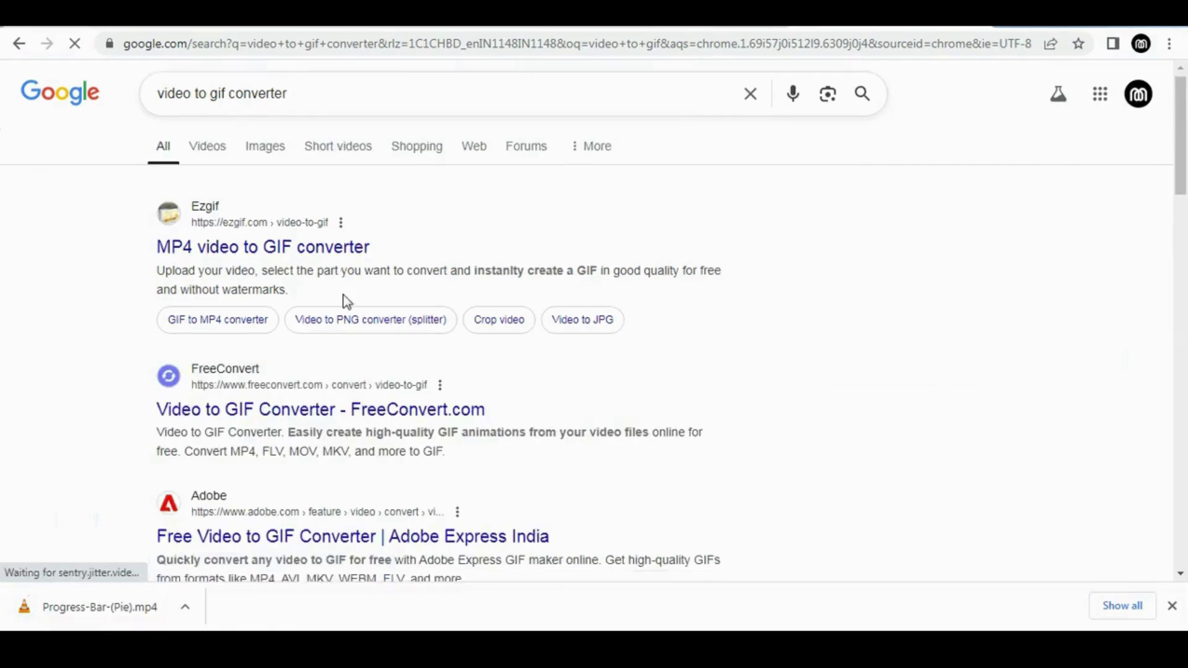
scroll(345, 301, "down", 15)
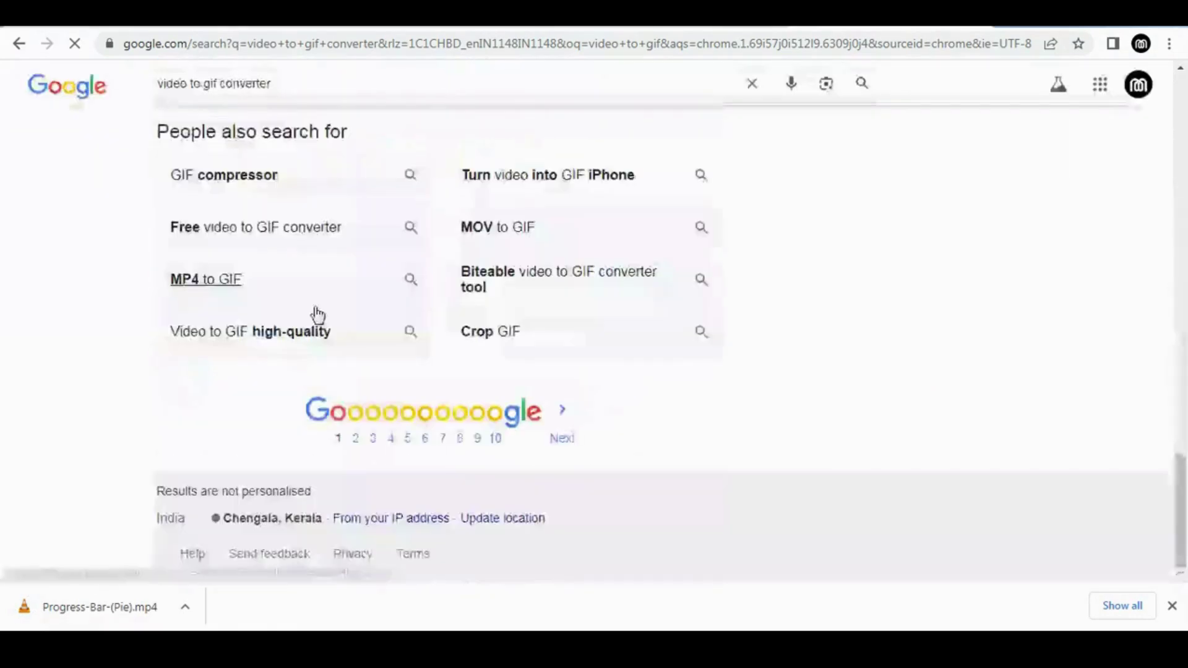
Search Google for "video to gif converter zamzar" and open Zamzar's MP4 to GIF conversion page.
left_click(380, 78)
type("zamzar")
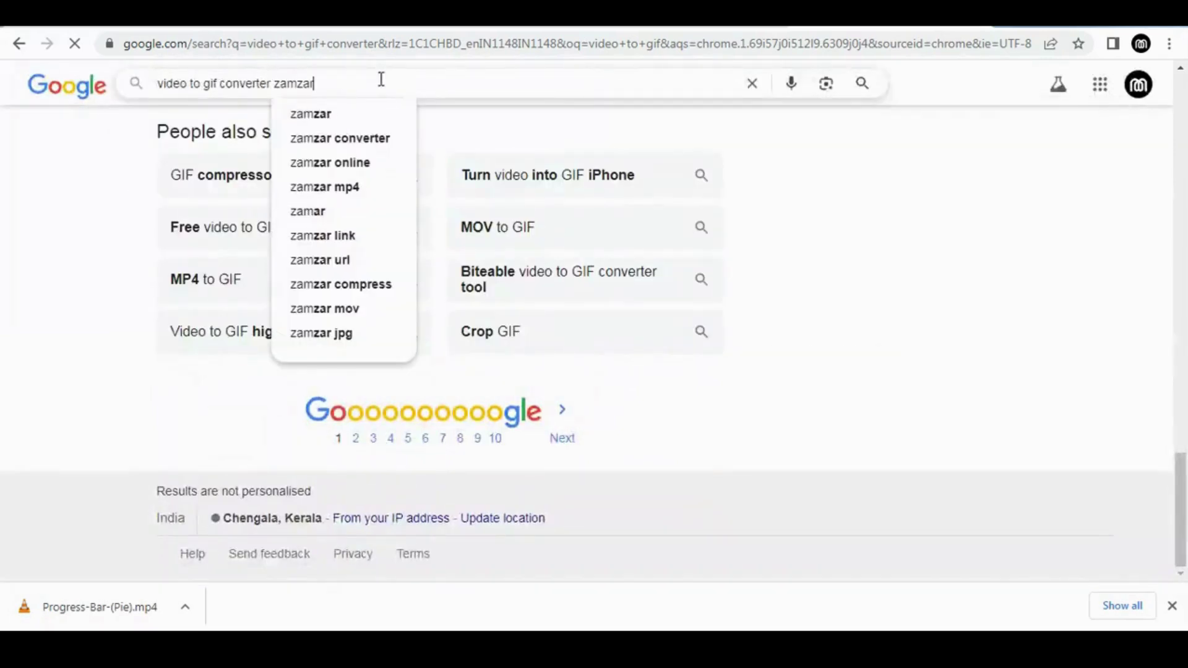
key("Return")
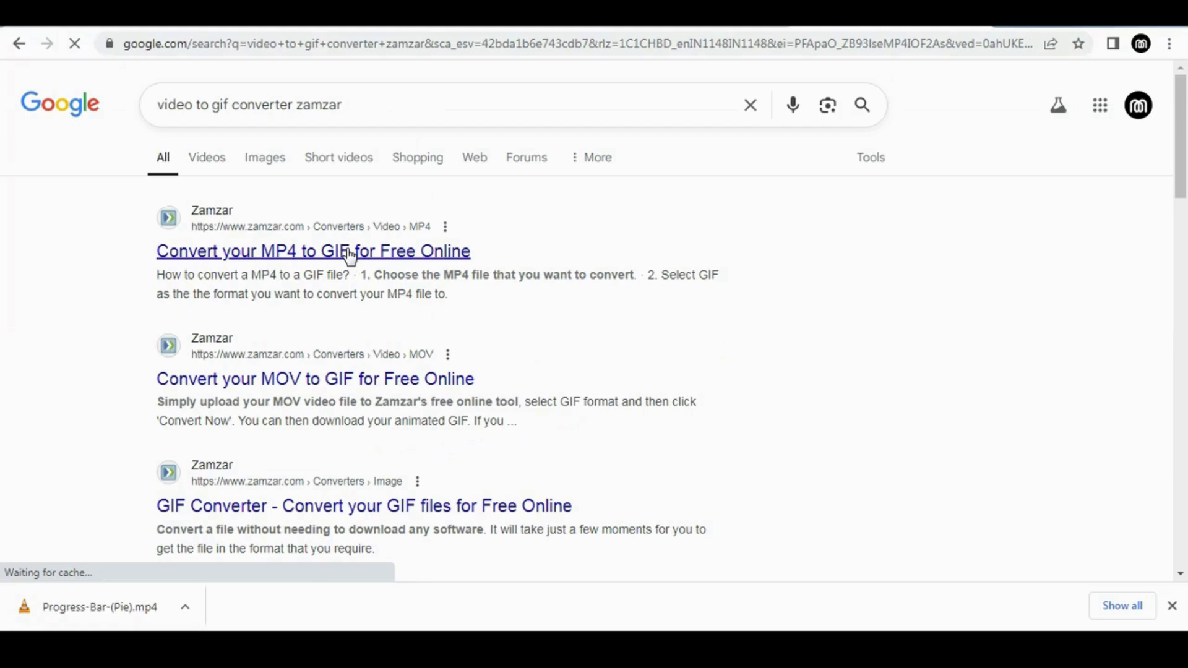
left_click(1172, 606)
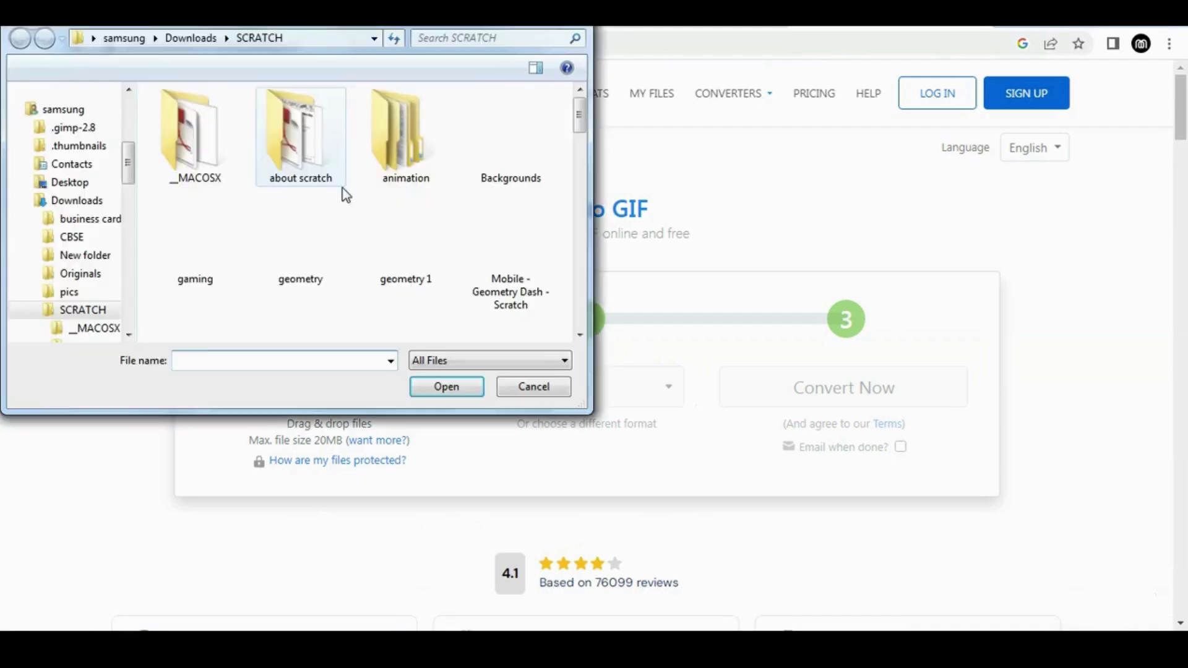
Choose the Progress-Bar-(Pie) video from the Downloads folder as the file to convert.
left_click(190, 38)
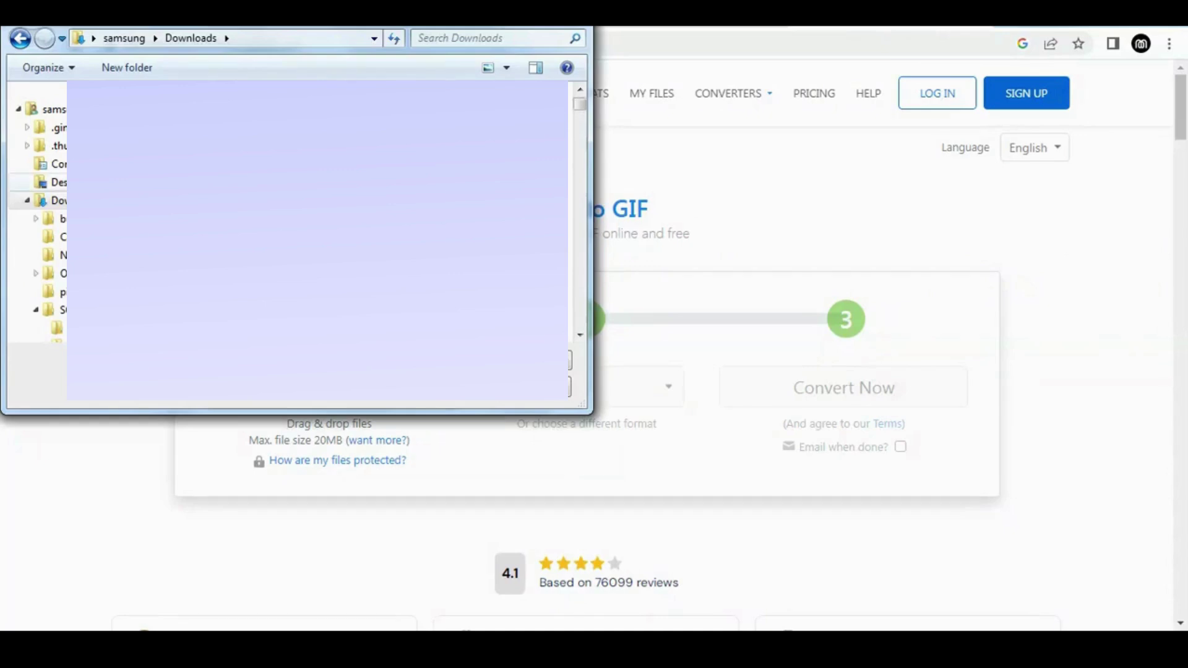
left_click(59, 182)
left_click(58, 200)
left_click(569, 361)
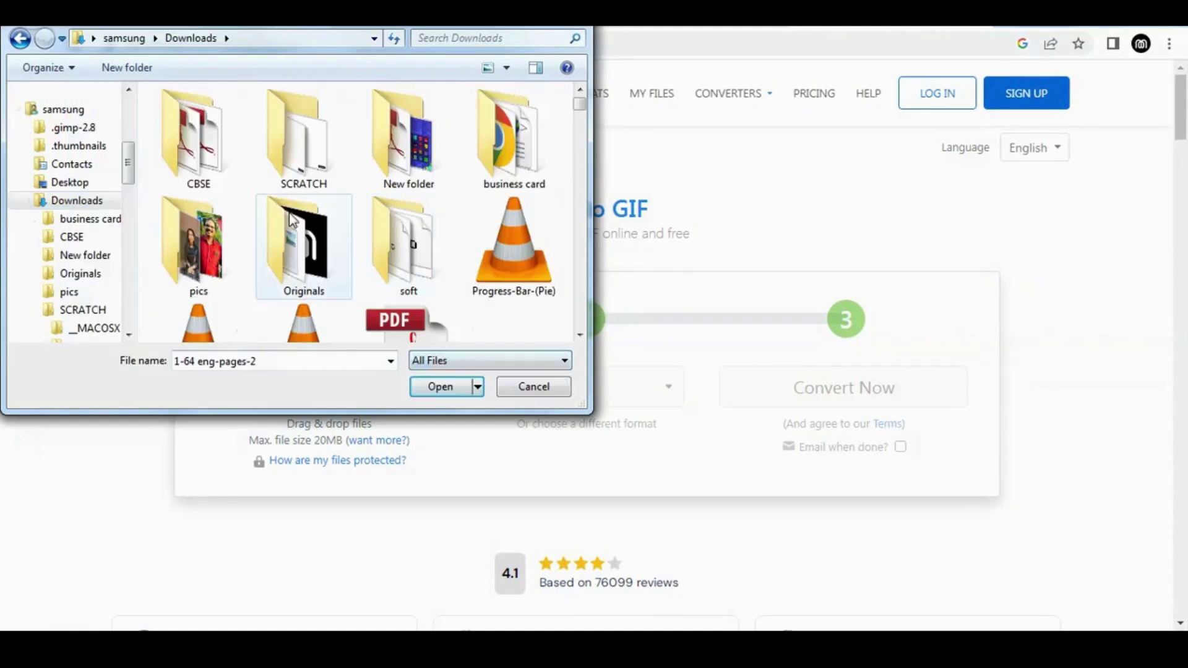
left_click(495, 241)
left_click(441, 386)
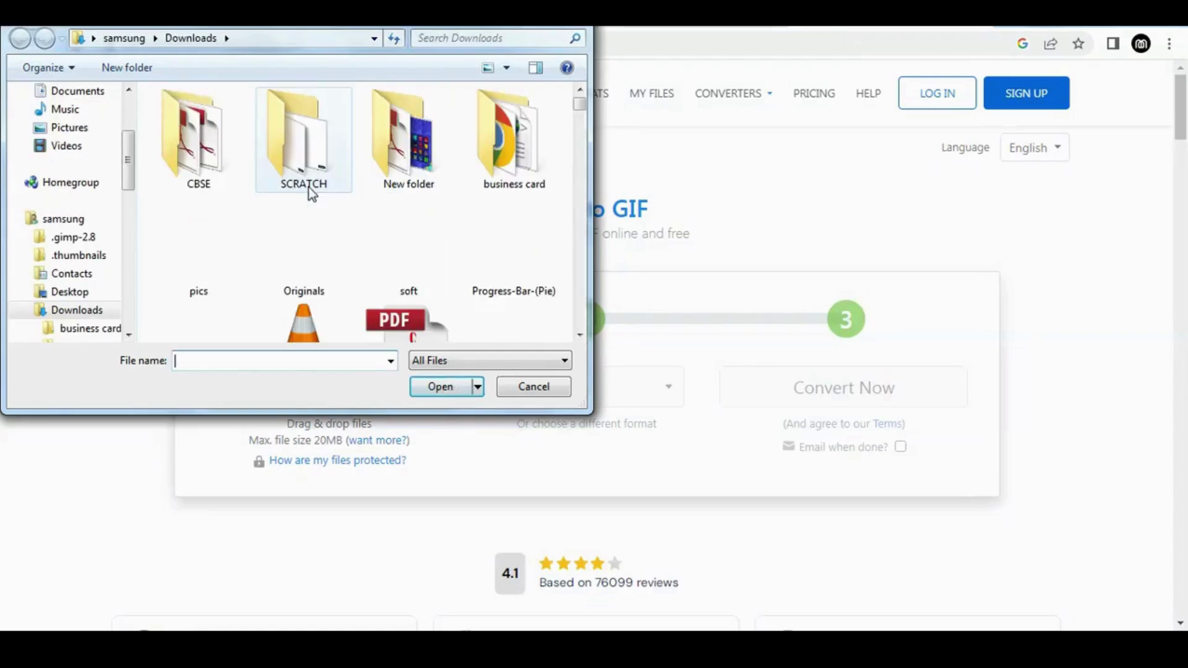
left_click(503, 257)
left_click(443, 390)
Convert Progress-Bar-(Pie).mp4 to GIF format and download the converted file.
scroll(443, 392, "down", 2)
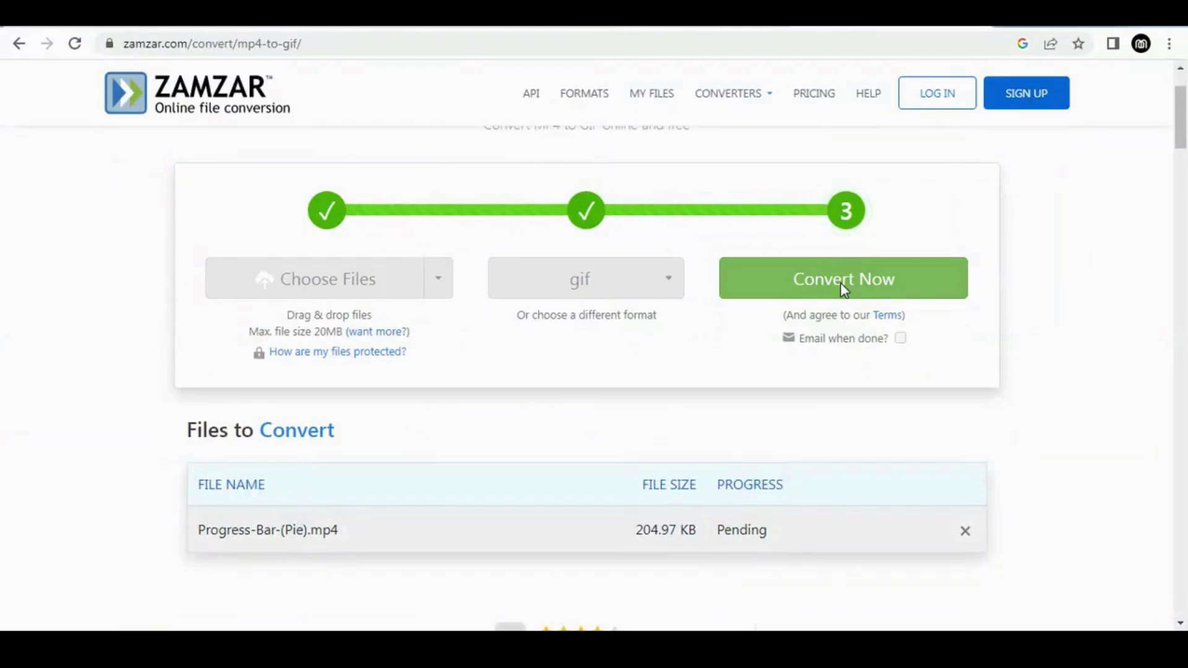
left_click(844, 286)
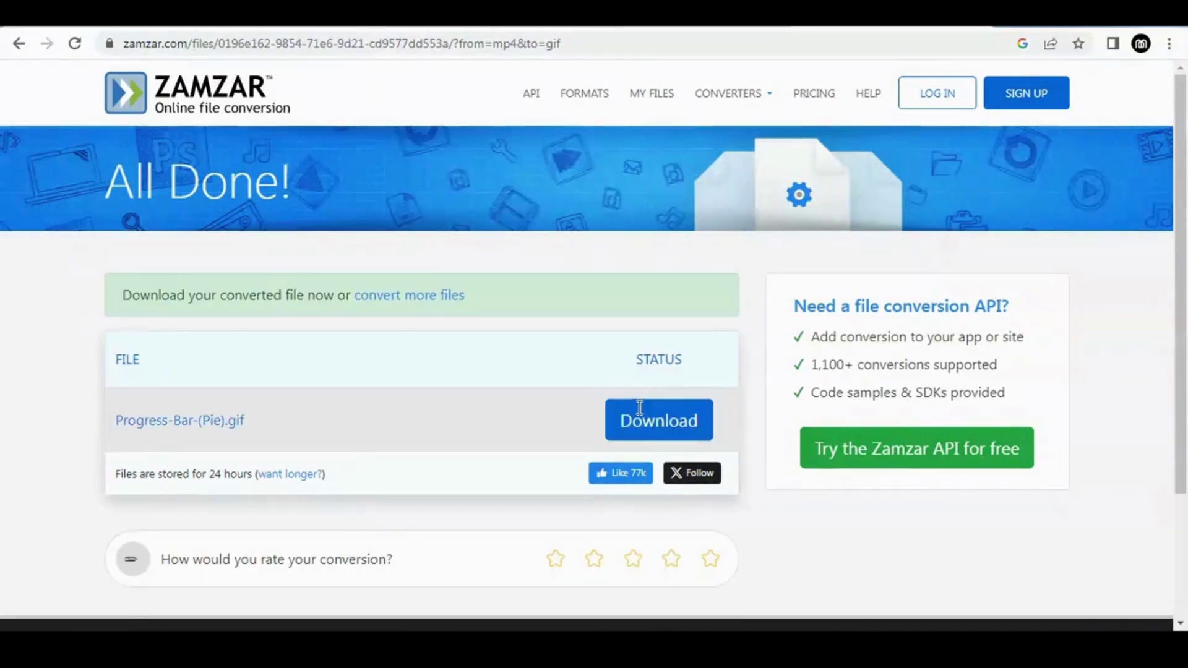
left_click(645, 414)
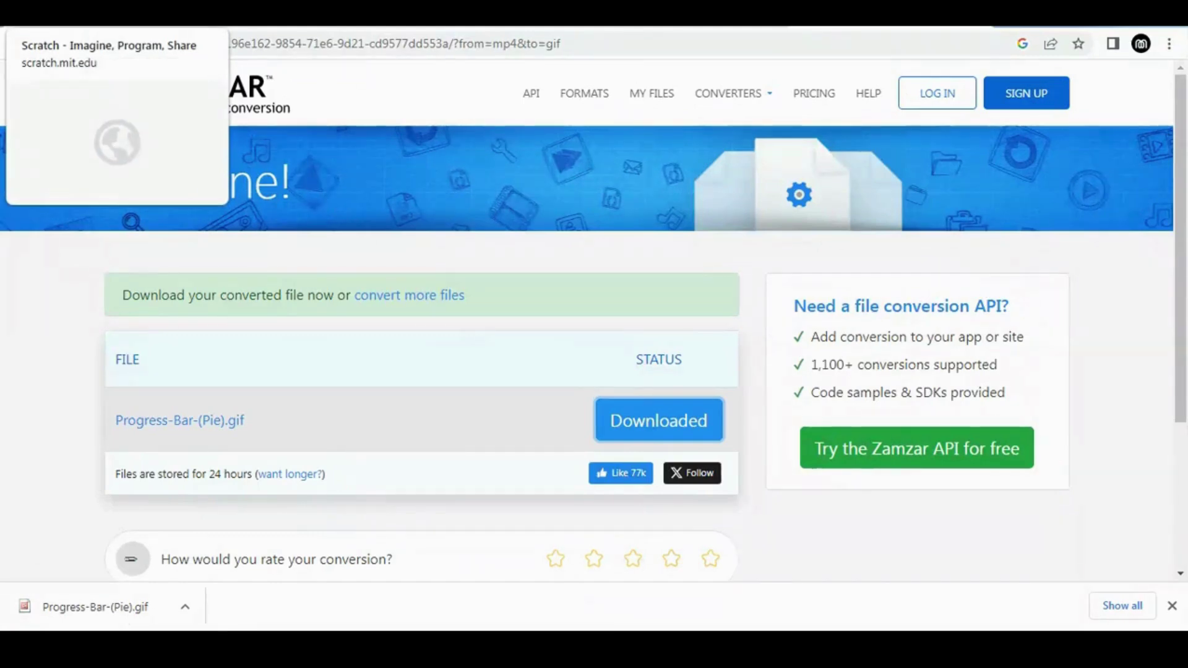
Switch to Scratch, load the scratch.mit.edu home page and create a new project.
left_click(118, 13)
left_click_drag(396, 42, 227, 70)
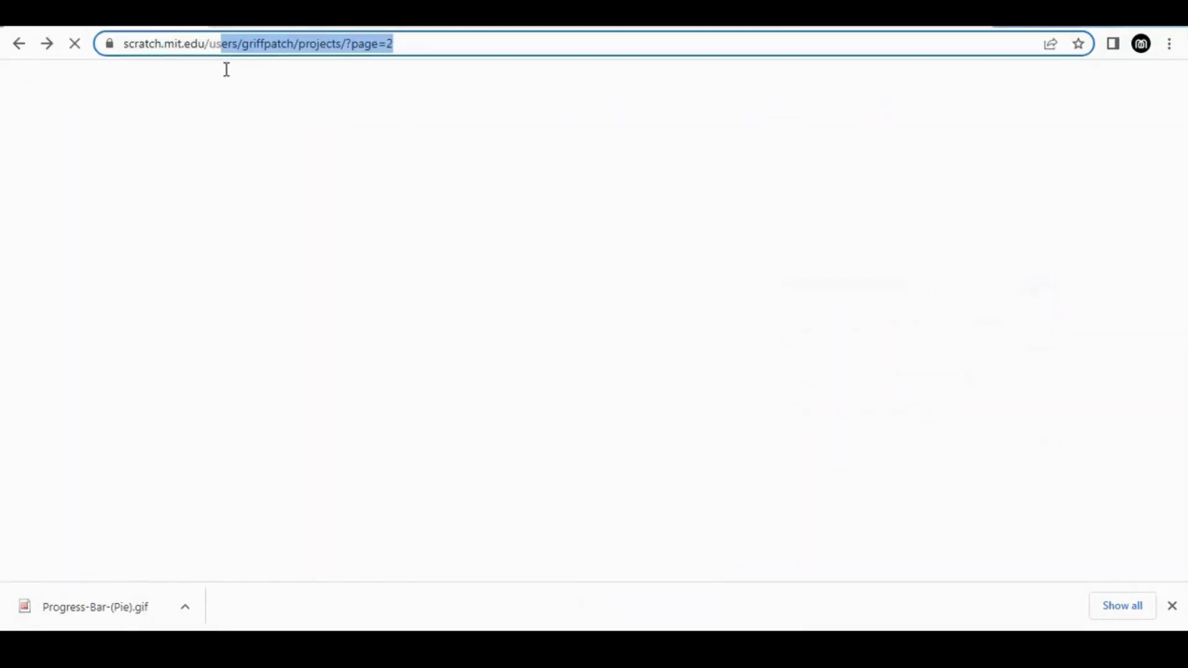
key("BackSpace")
key("Return")
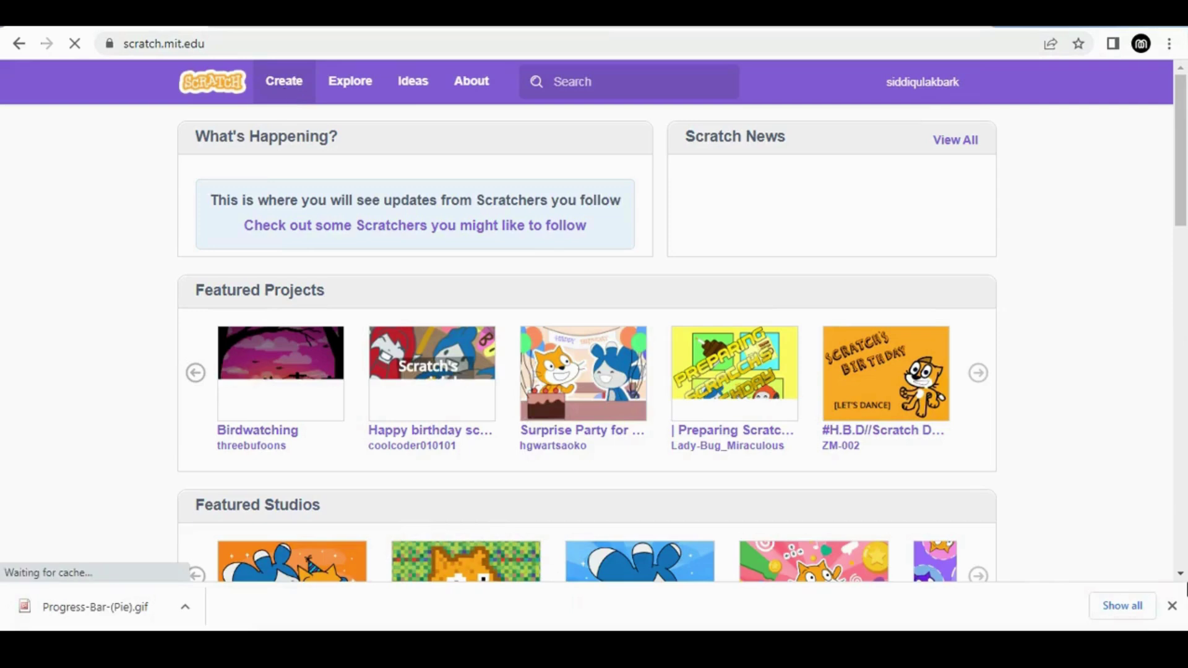
left_click(1169, 607)
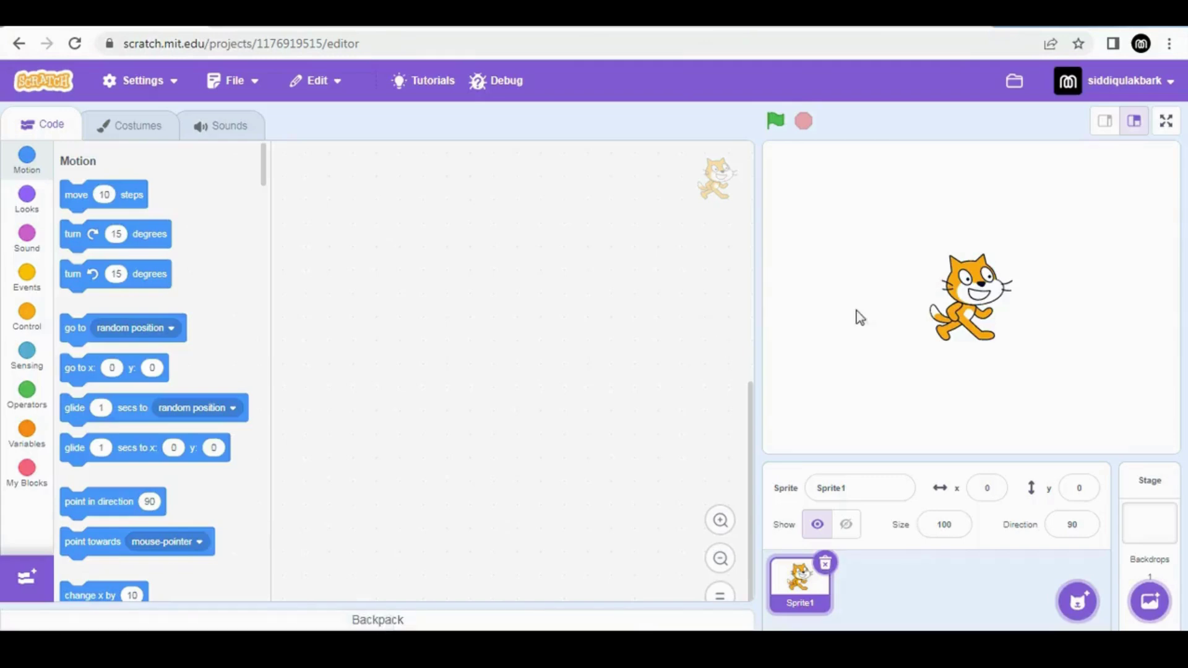
Delete the default cat sprite and upload the Progress-Bar-(Pie) GIF from Downloads as a new sprite.
left_click(825, 564)
left_click(569, 609)
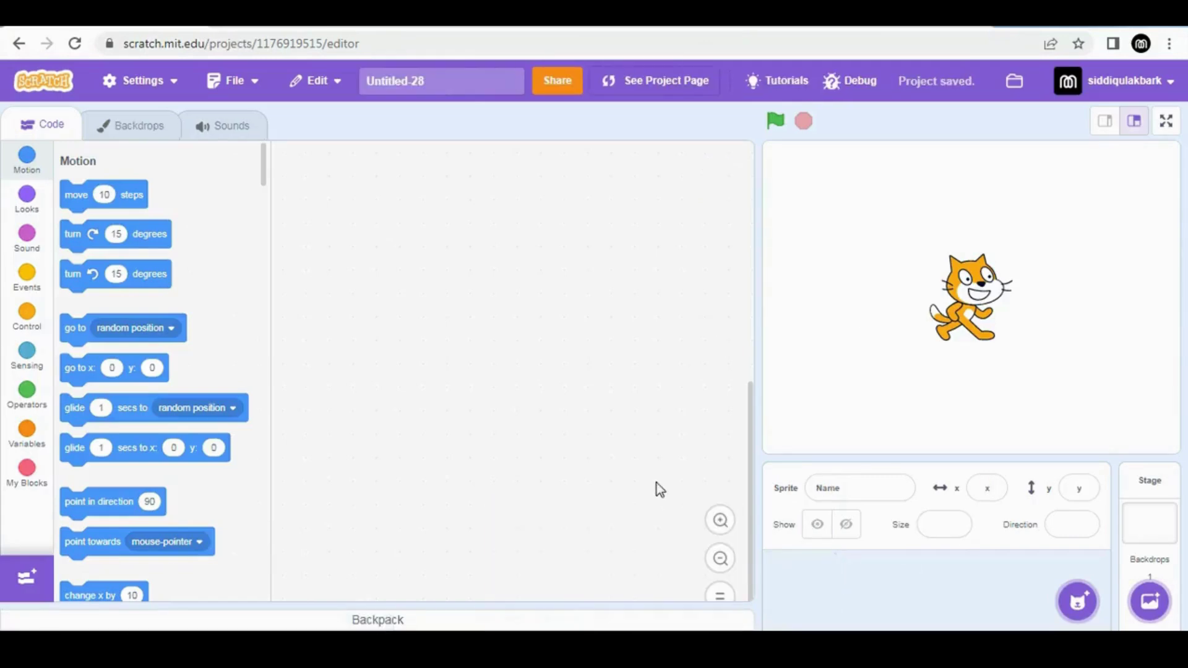
mouse_move(1078, 601)
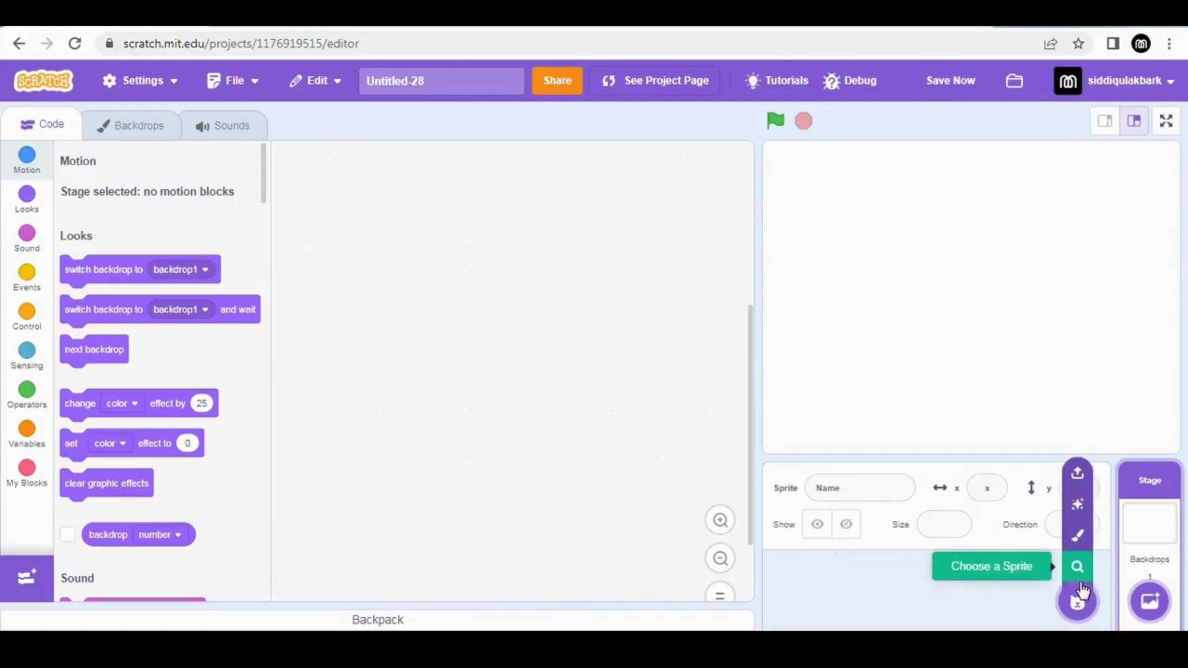
key("ctrl+minus")
key("ctrl+minus")
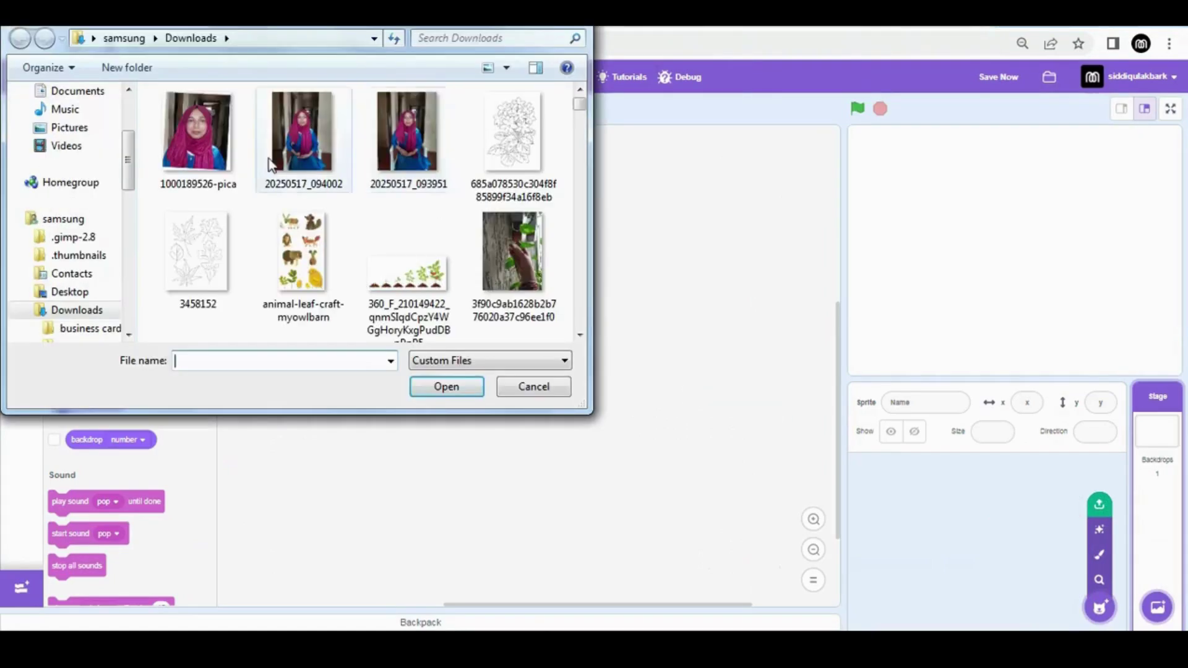
scroll(269, 158, "up", 5)
left_click(484, 230)
left_click(446, 386)
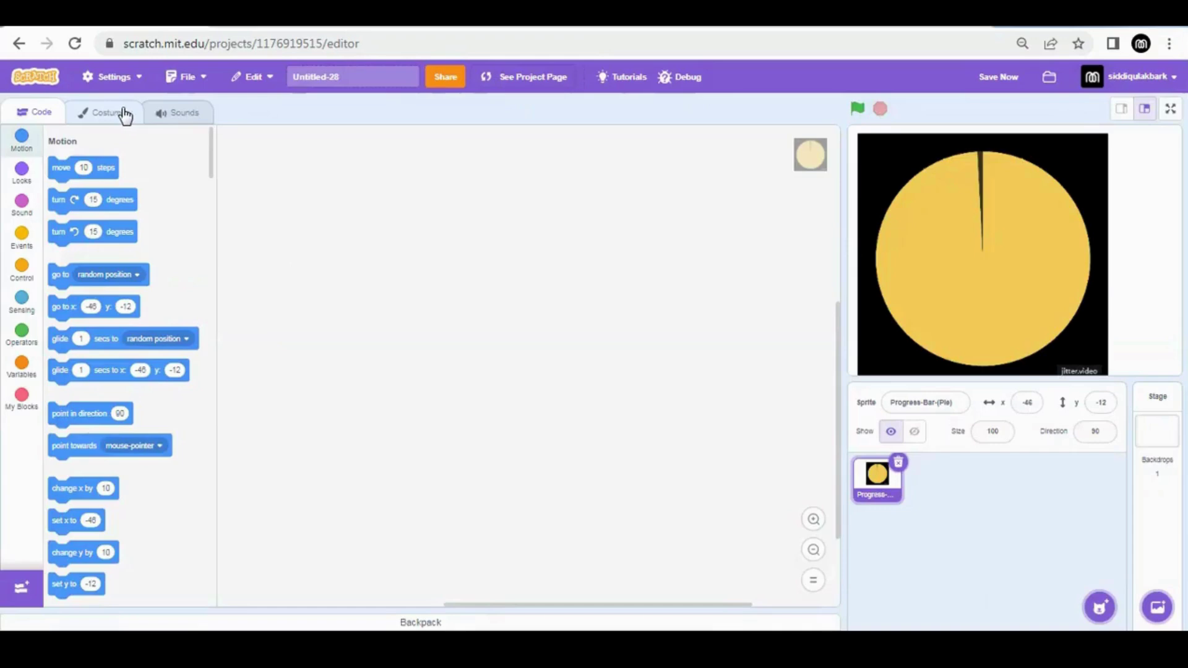
Check the pie sprite's costume frames and start its script with a "when green flag clicked" block and a forever loop.
left_click(126, 115)
scroll(17, 229, "down", 20)
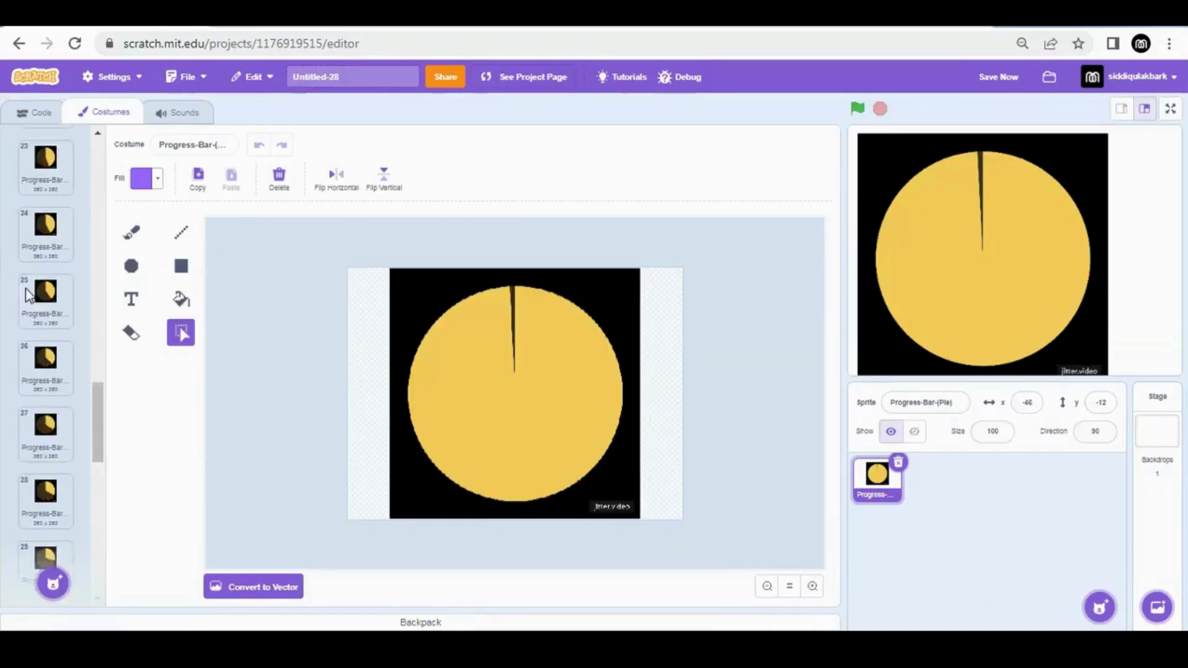
left_click(36, 113)
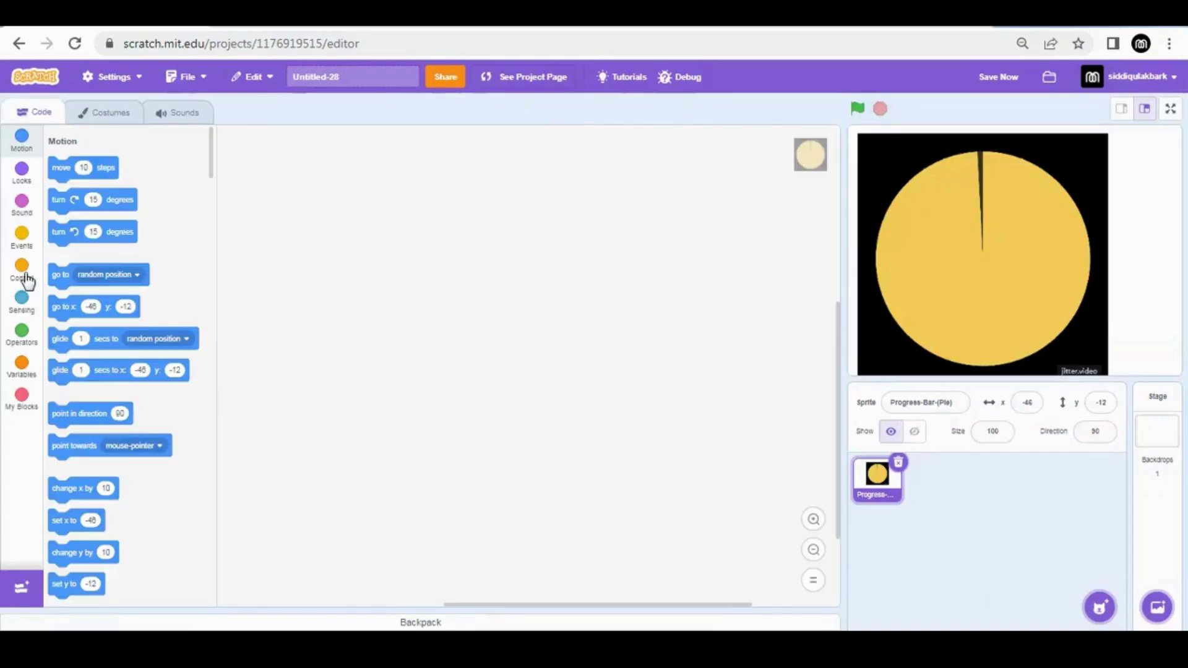
left_click(22, 236)
left_click_drag(79, 172, 362, 205)
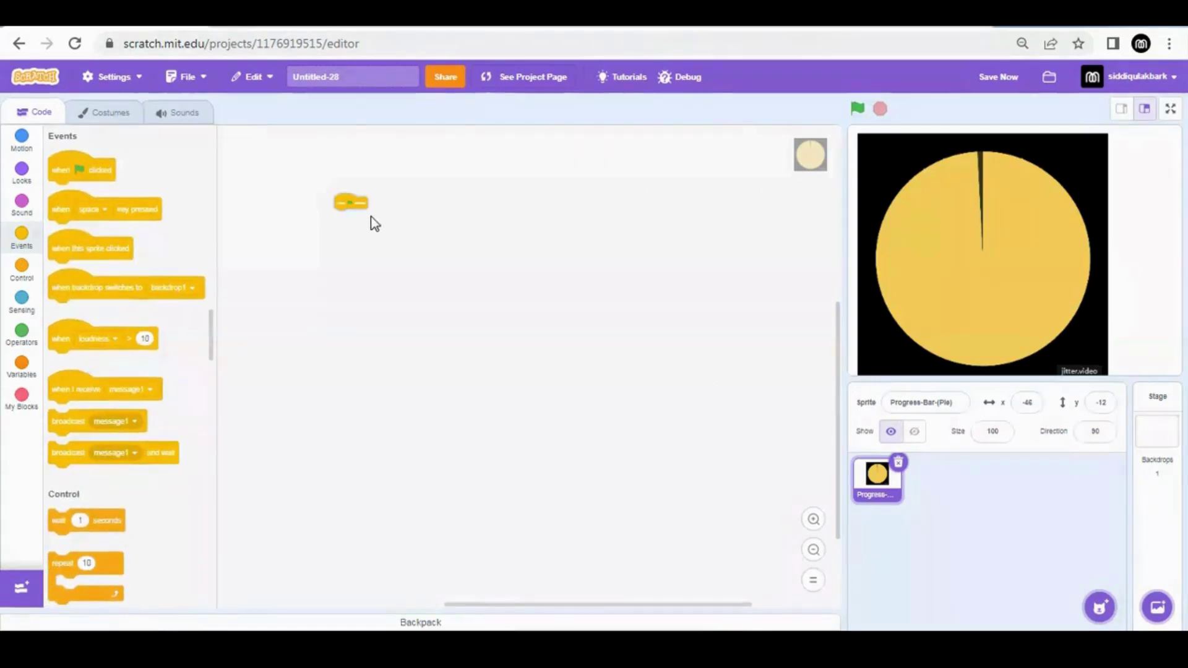
scroll(464, 341, "up", 5)
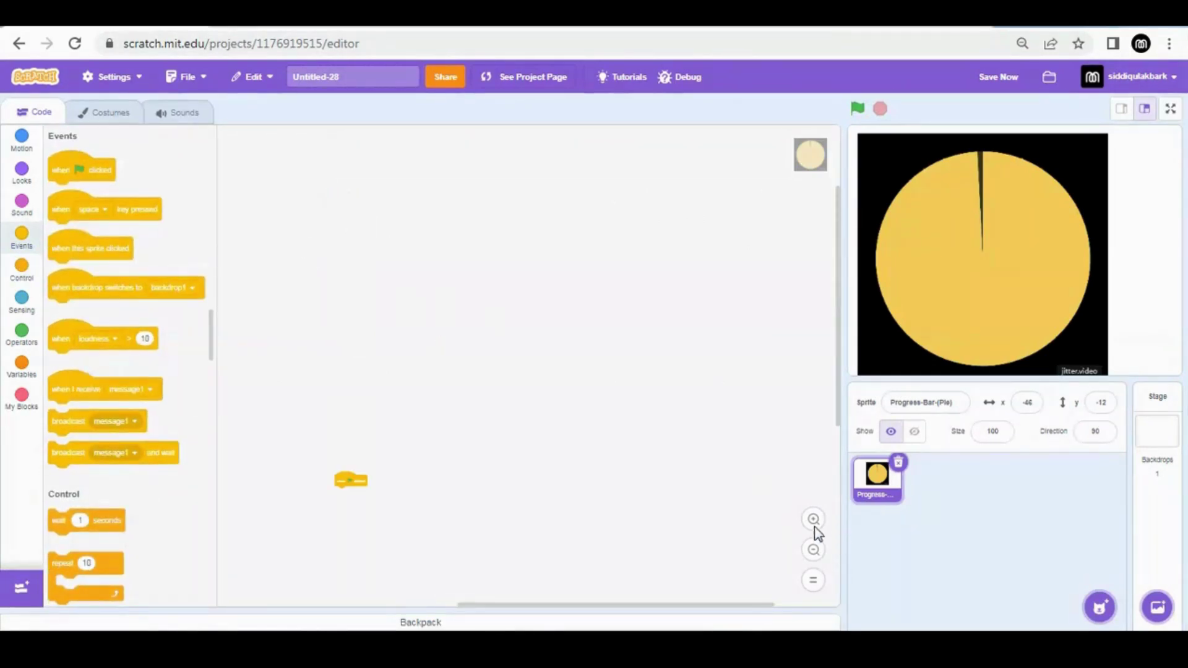
scroll(683, 503, "up", 2)
scroll(573, 164, "down", 5)
scroll(87, 303, "down", 5)
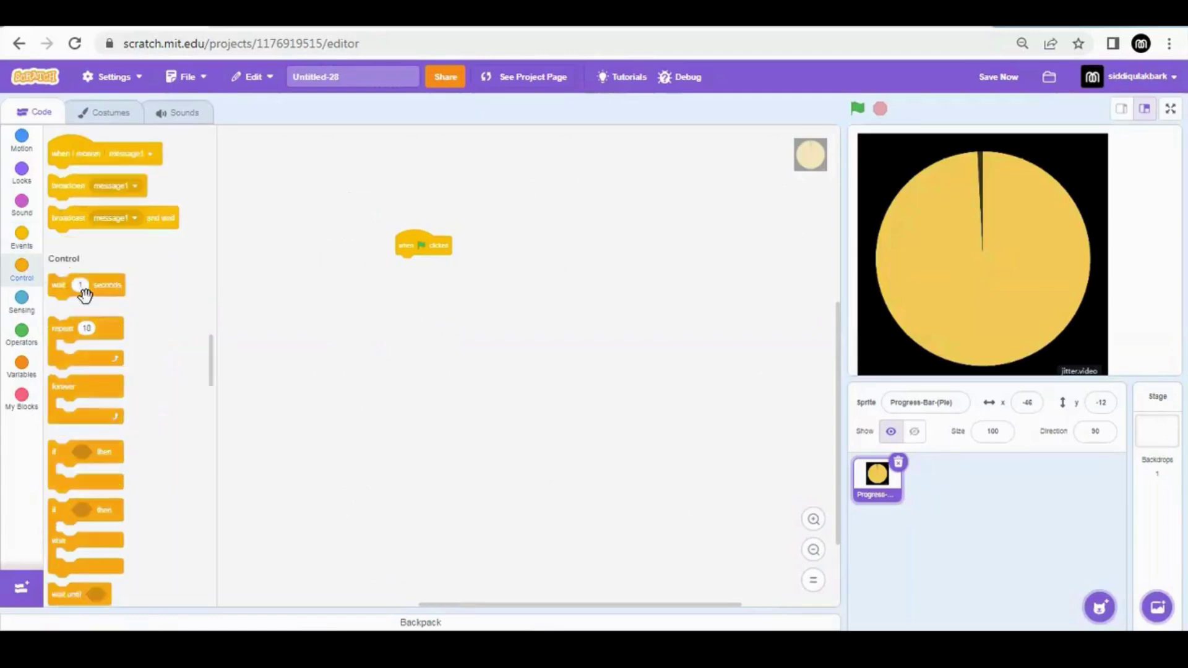
left_click_drag(75, 299, 426, 285)
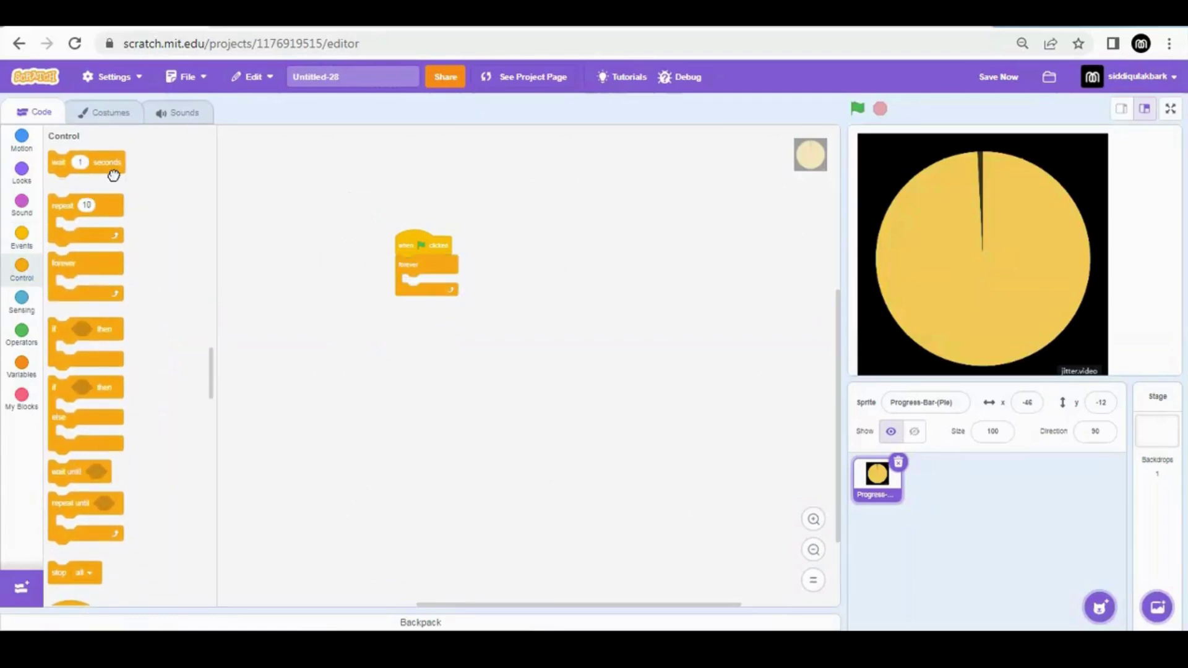
Fill the forever loop with a wait of 0.001 seconds followed by a "next costume" block.
left_click_drag(110, 165, 430, 285)
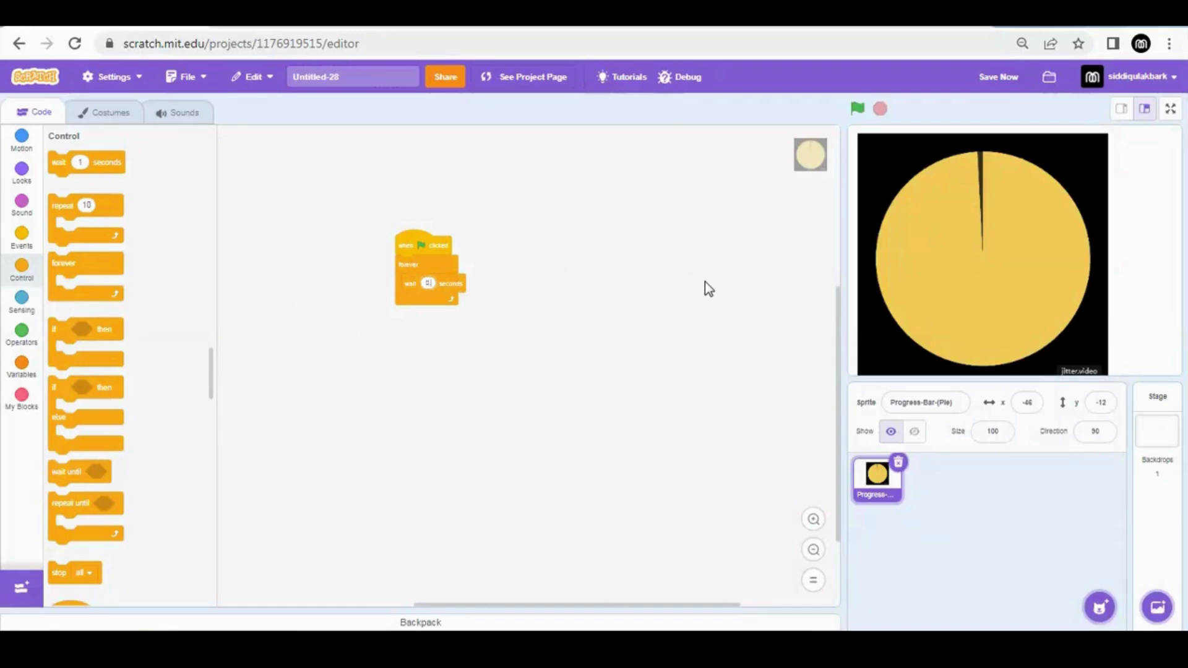
type("1")
left_click(22, 172)
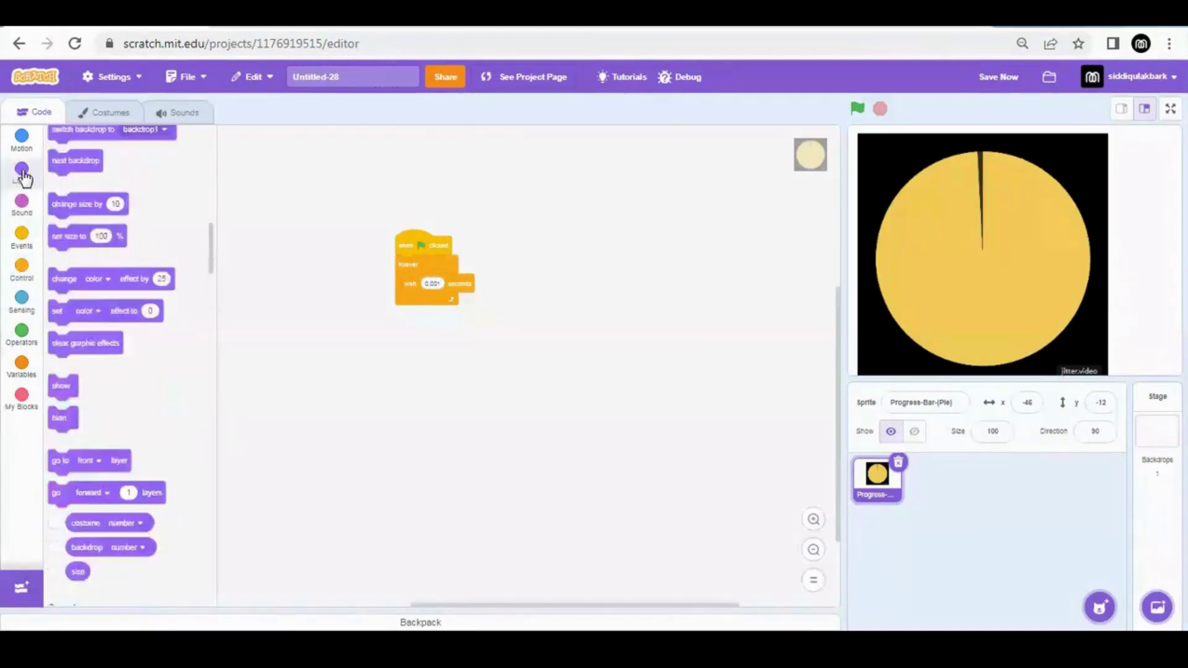
left_click_drag(75, 332, 413, 303)
Run the script to test the pie animation on the stage, and save the project.
left_click(857, 108)
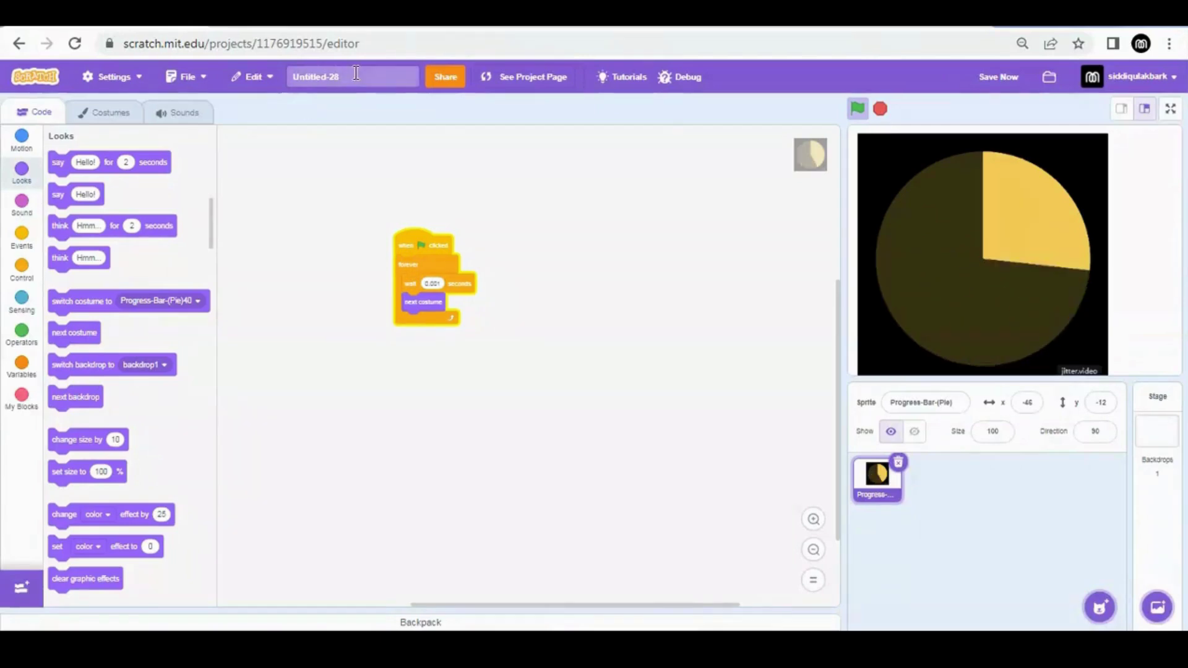
left_click(271, 83)
left_click(743, 306)
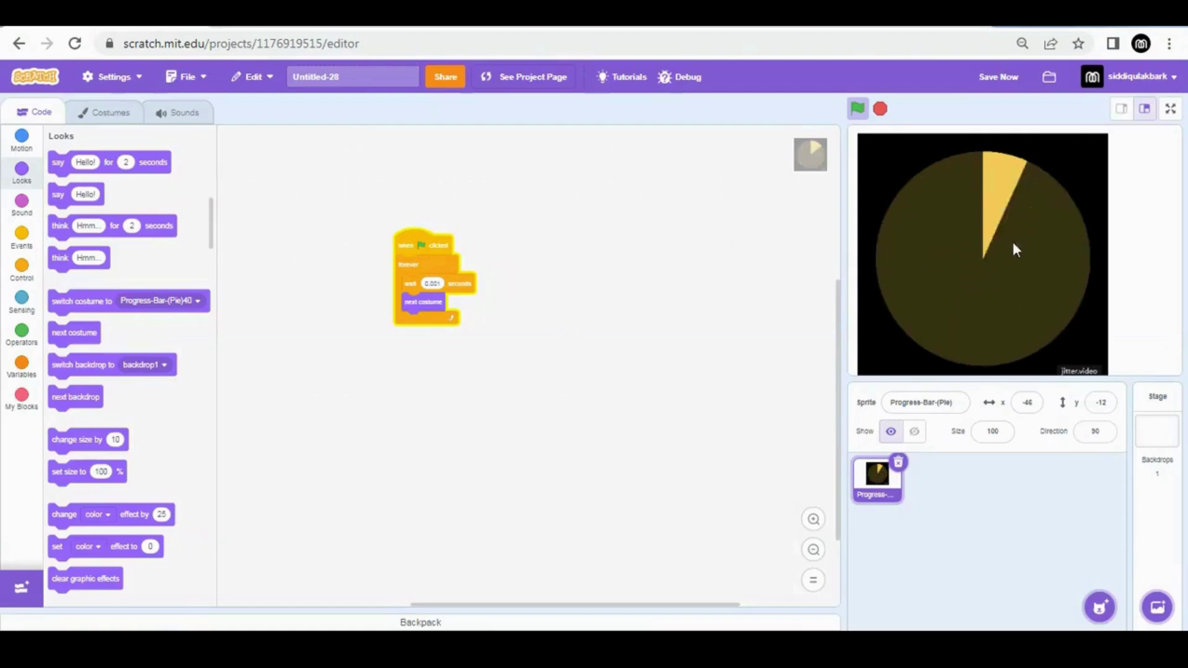
left_click(994, 69)
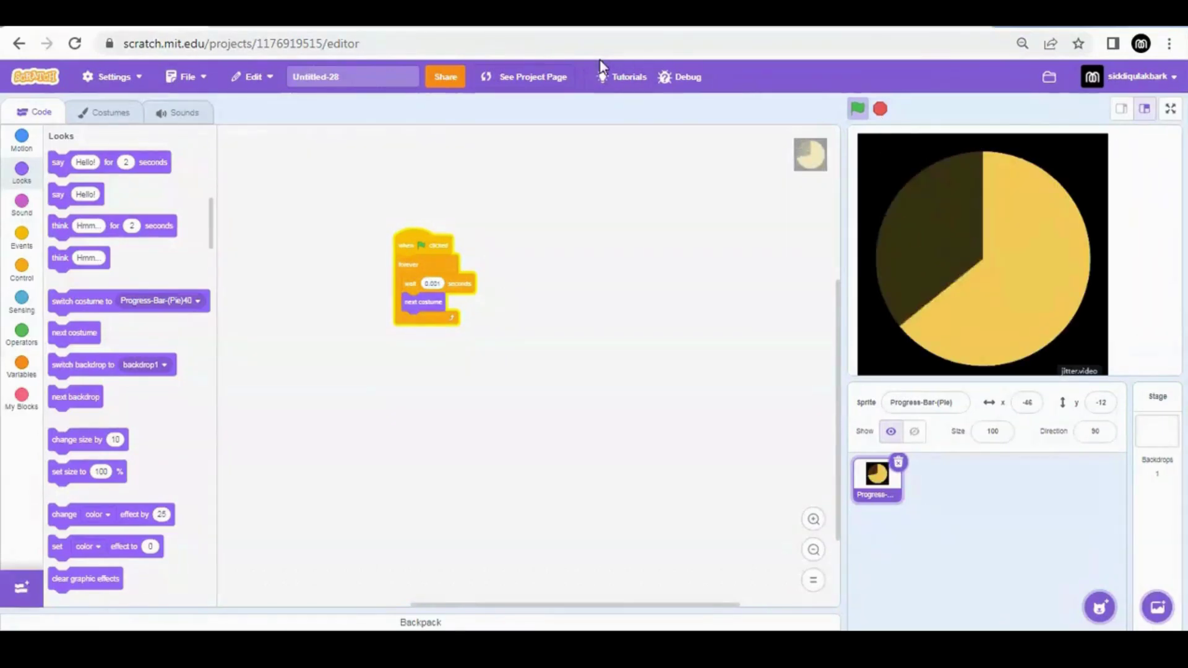
left_click(880, 110)
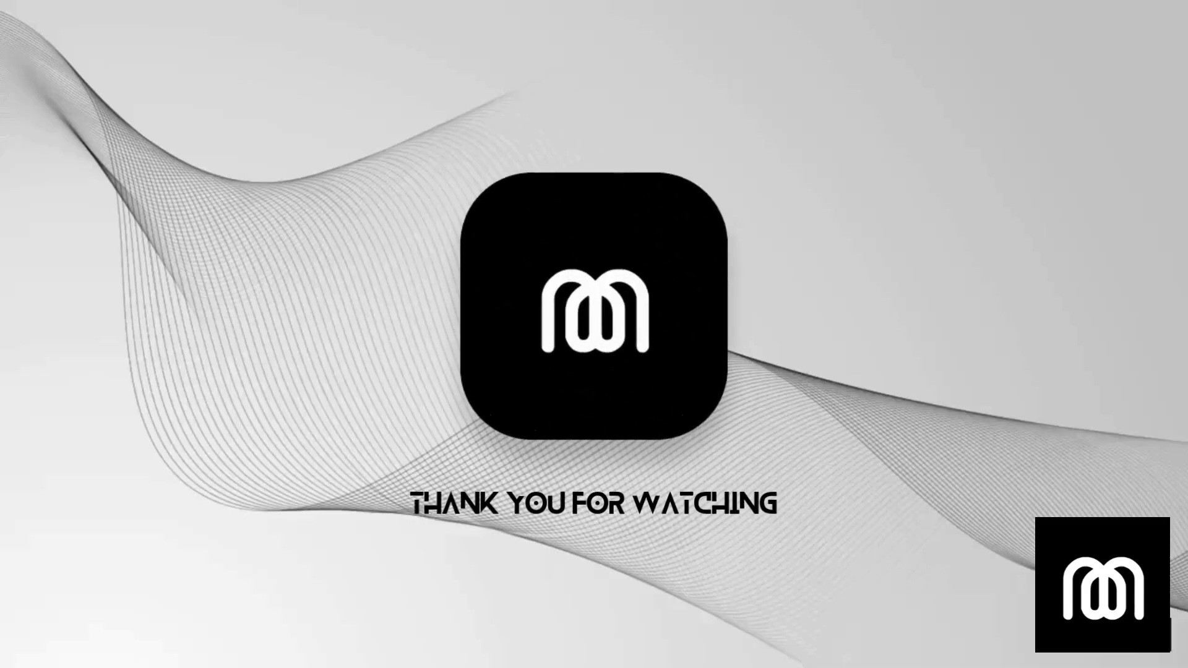